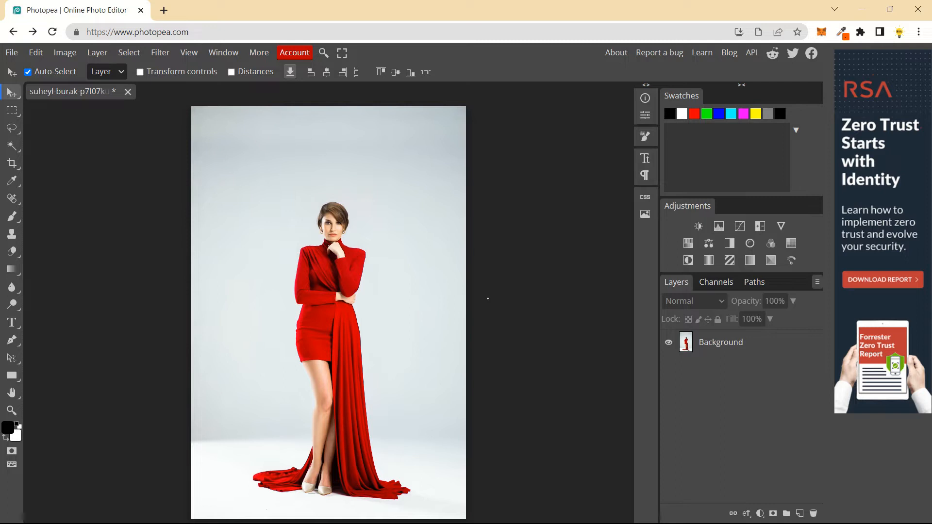
Add a Hue/Saturation adjustment layer above the Background and target its Red range
click(760, 513)
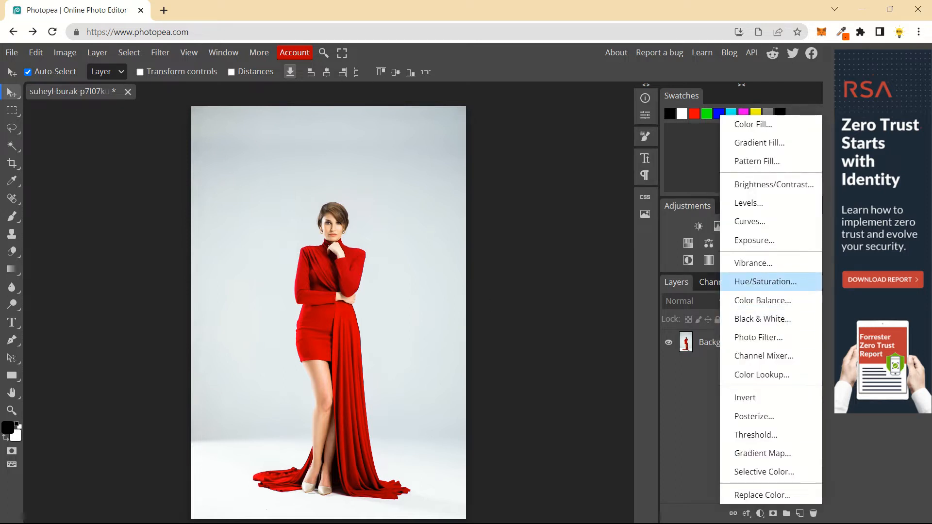
click(766, 281)
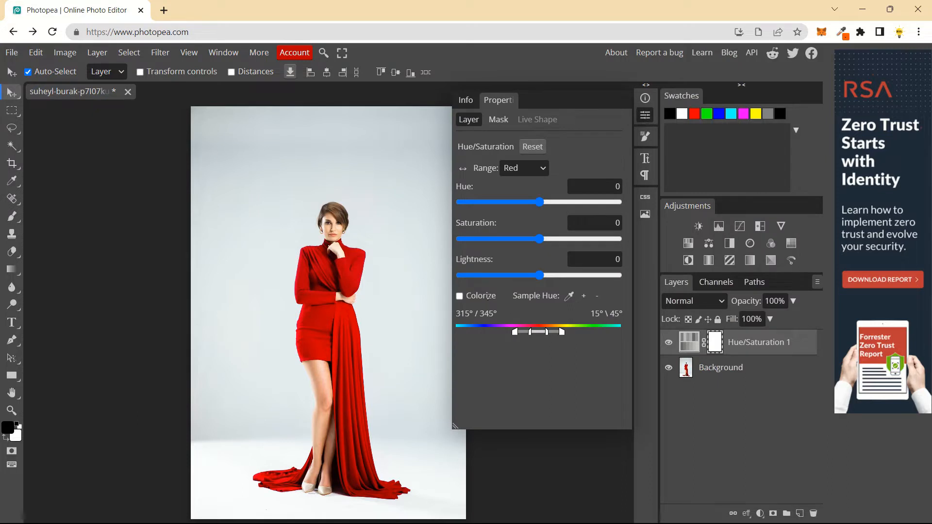
click(524, 168)
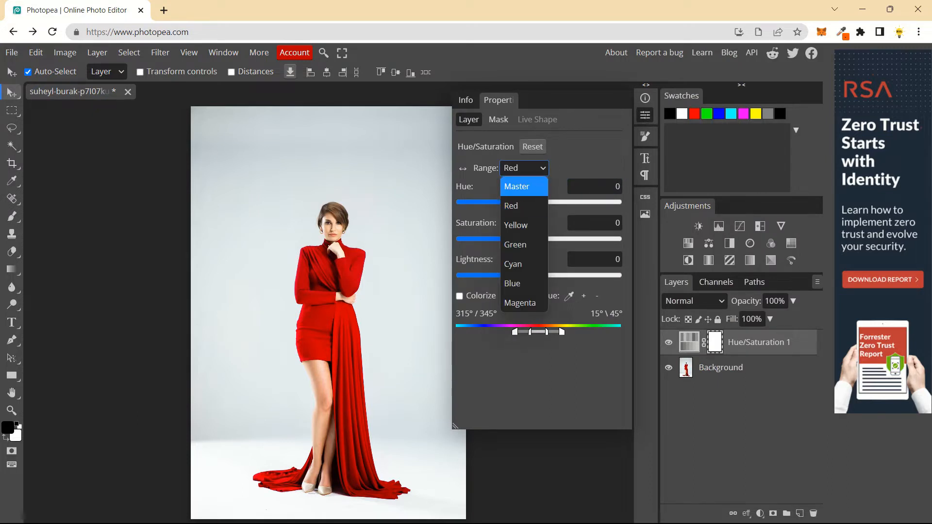
click(519, 183)
click(524, 168)
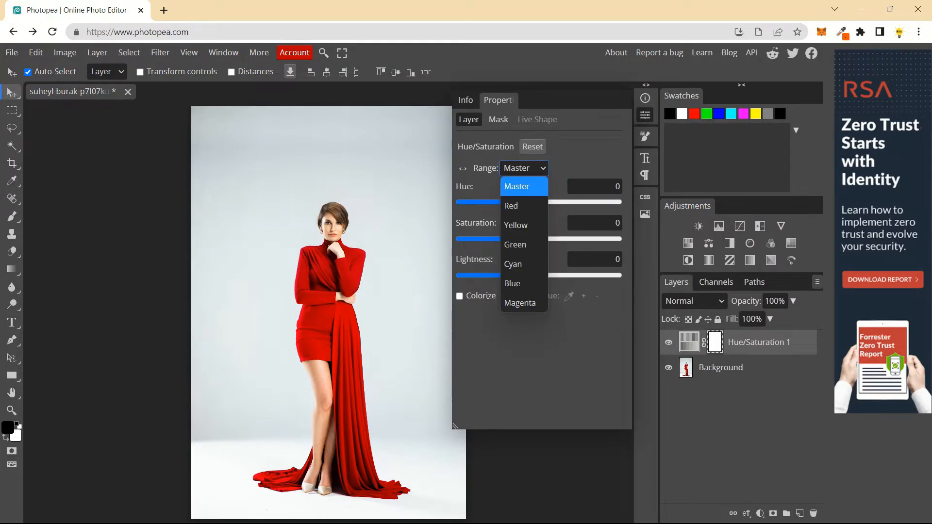
click(517, 206)
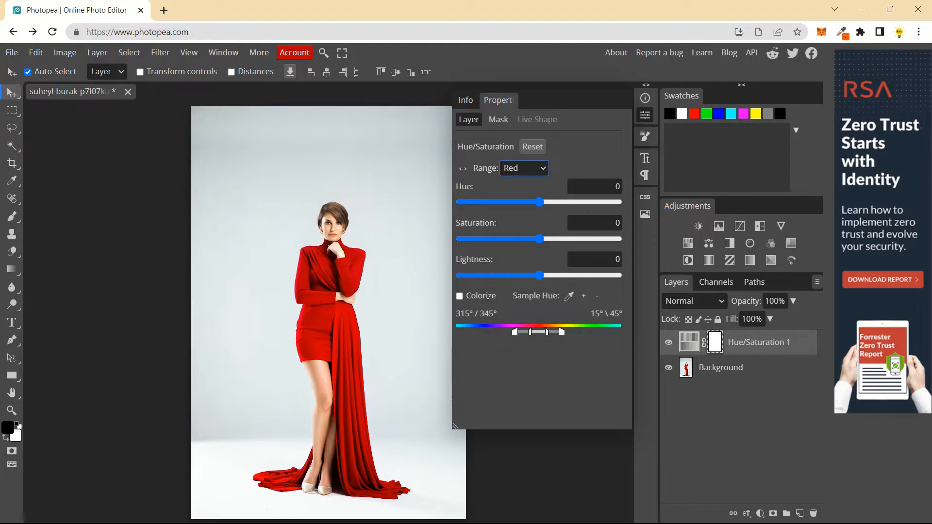
Set the Red range's hue to -165, then briefly display the adjustment's layer mask on its own
drag(540, 202, 618, 202)
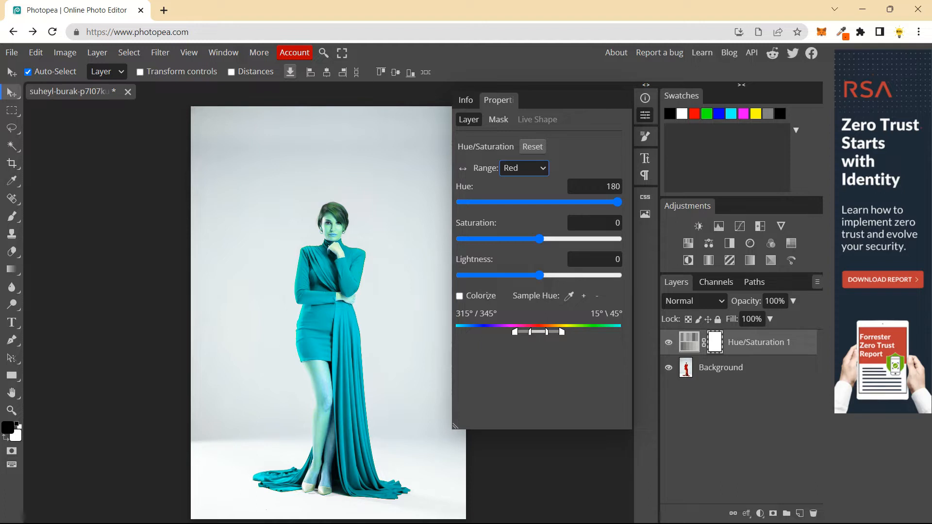
drag(618, 202, 468, 202)
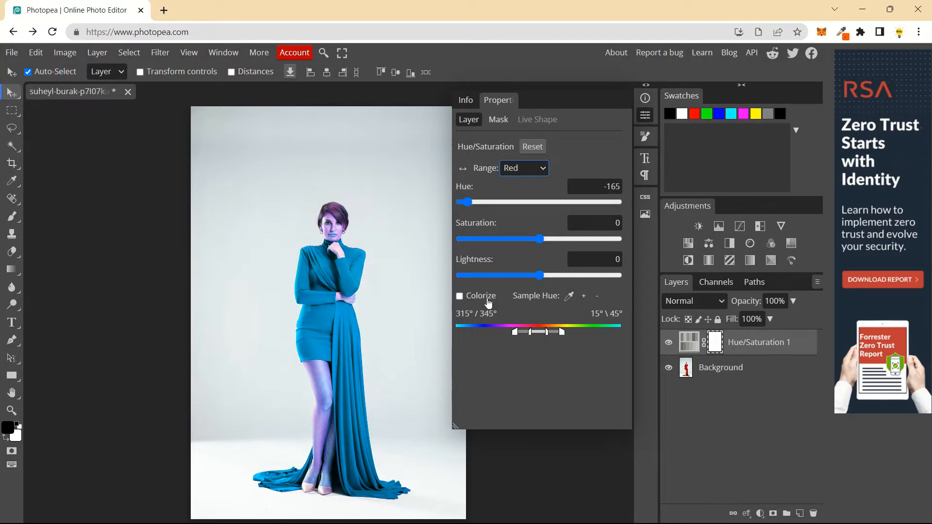
click(645, 85)
click(567, 85)
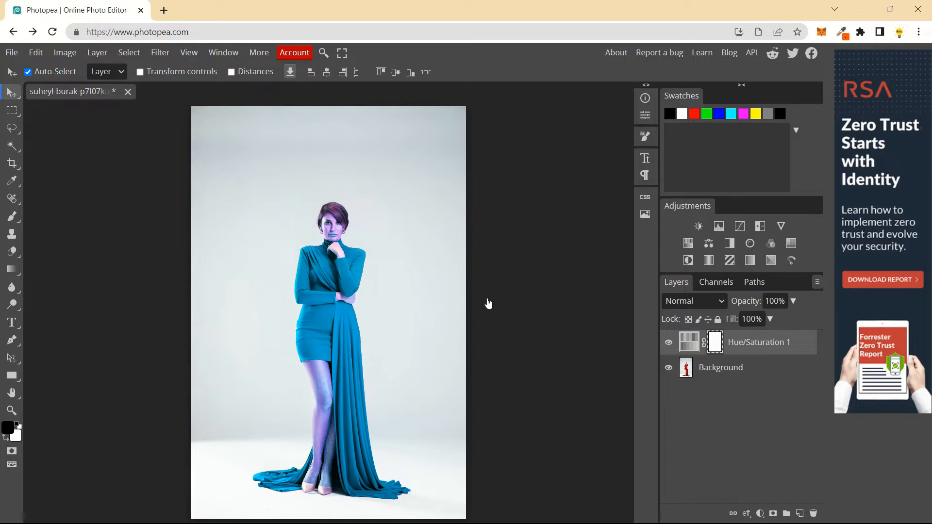
alt+click(714, 342)
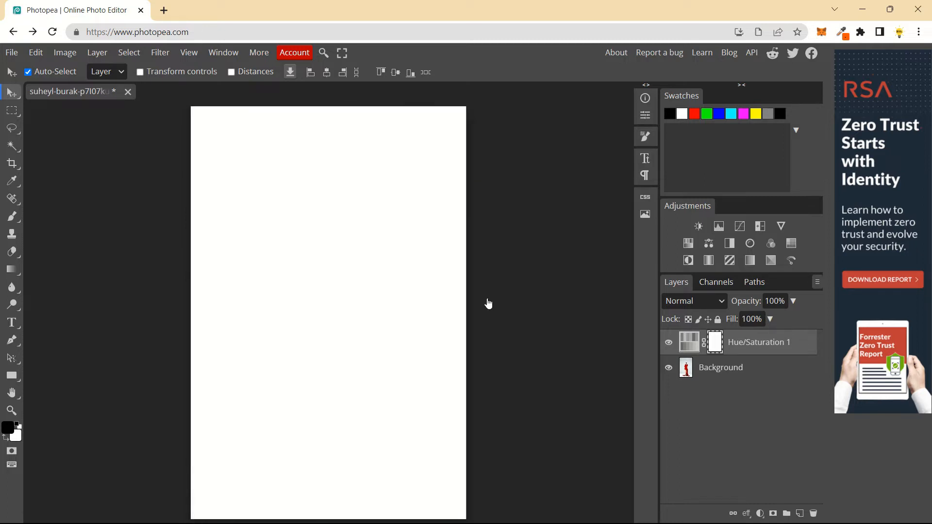
alt+click(715, 342)
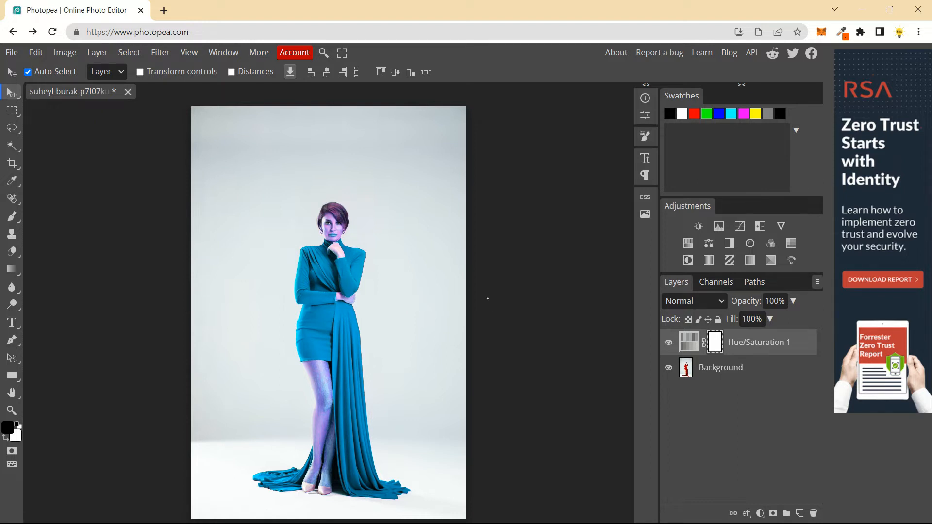
Set up the Brush tool for masking around the woman's face, with black foreground, 30 px size and 81% hardness
key(ctrl+plus)
key(ctrl+plus)
key(ctrl+plus)
key(ctrl+plus)
key(ctrl+plus)
key(ctrl+plus)
key(ctrl+plus)
key(ctrl+plus)
key(ctrl+plus)
key(ctrl+plus)
key(ctrl+plus)
key(ctrl+plus)
key(ctrl+plus)
key(ctrl+plus)
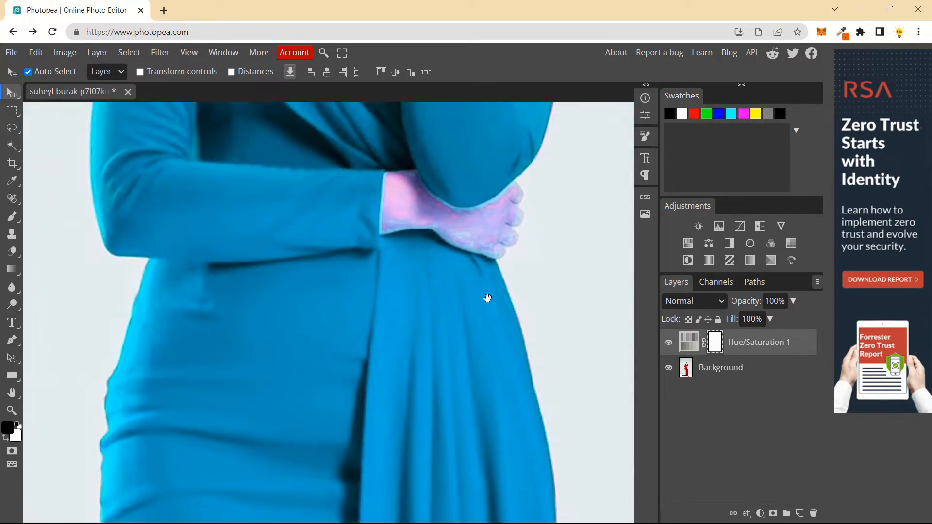
scroll(487, 297, up, 10)
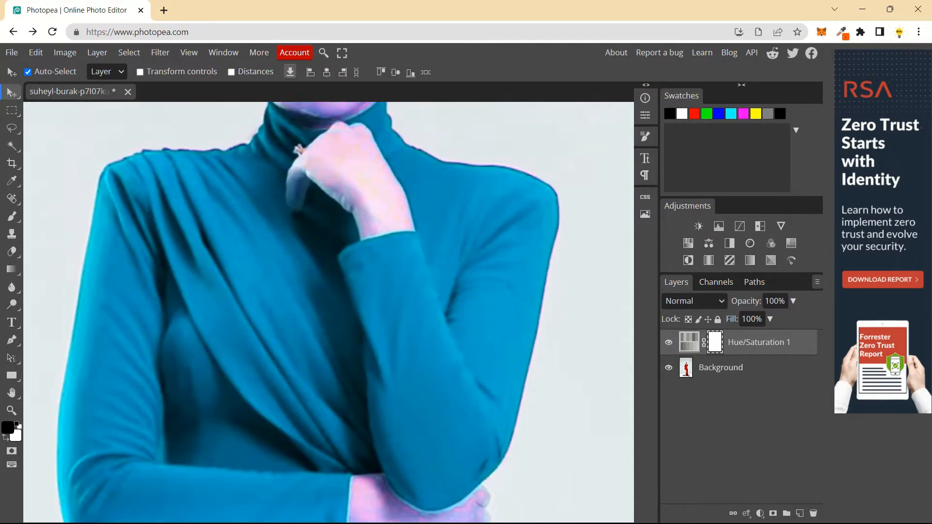
scroll(488, 298, up, 5)
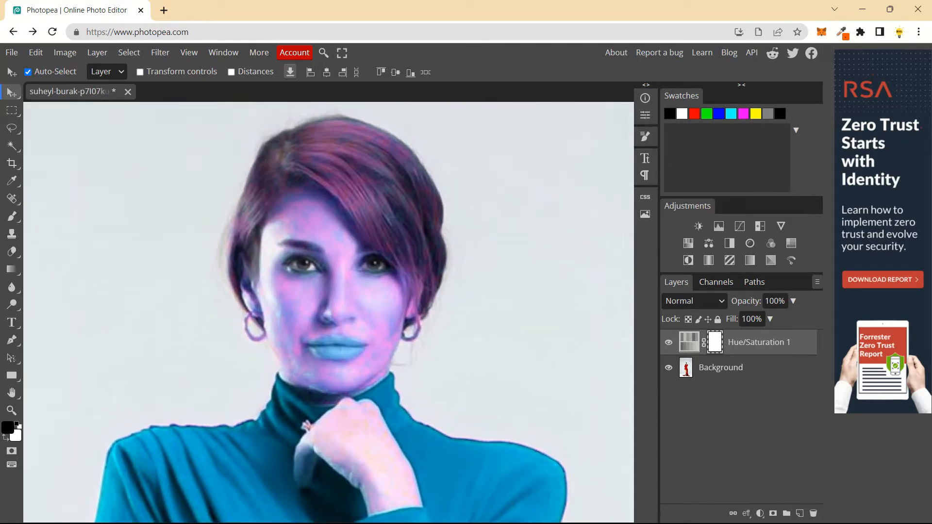
key(space)
drag(488, 297, 524, 296)
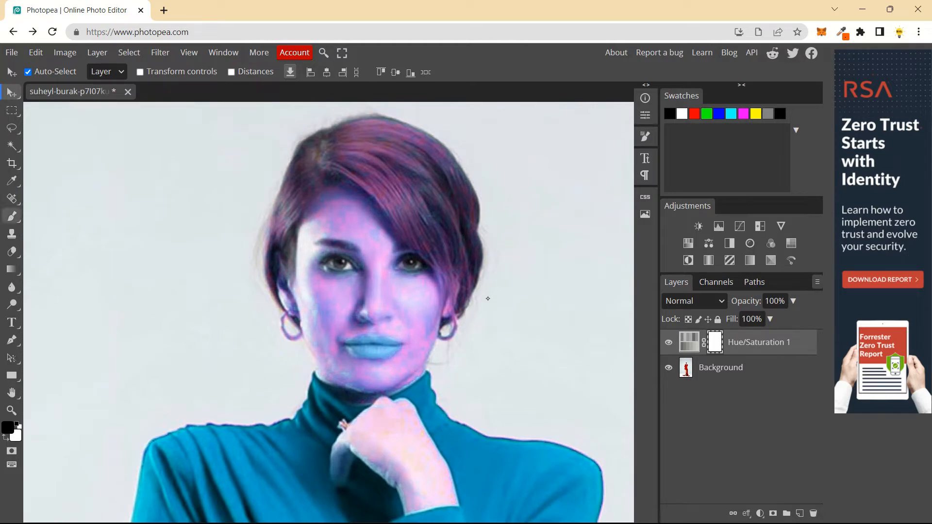
click(12, 216)
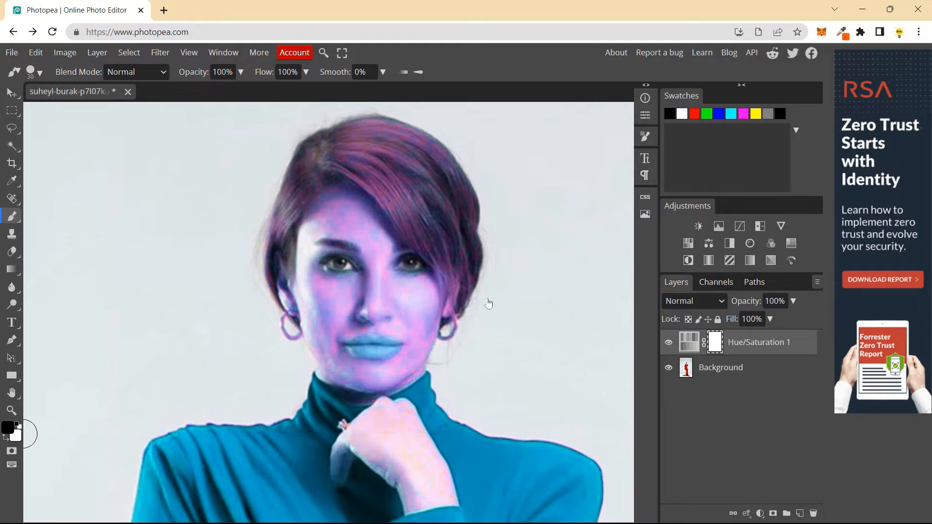
click(8, 427)
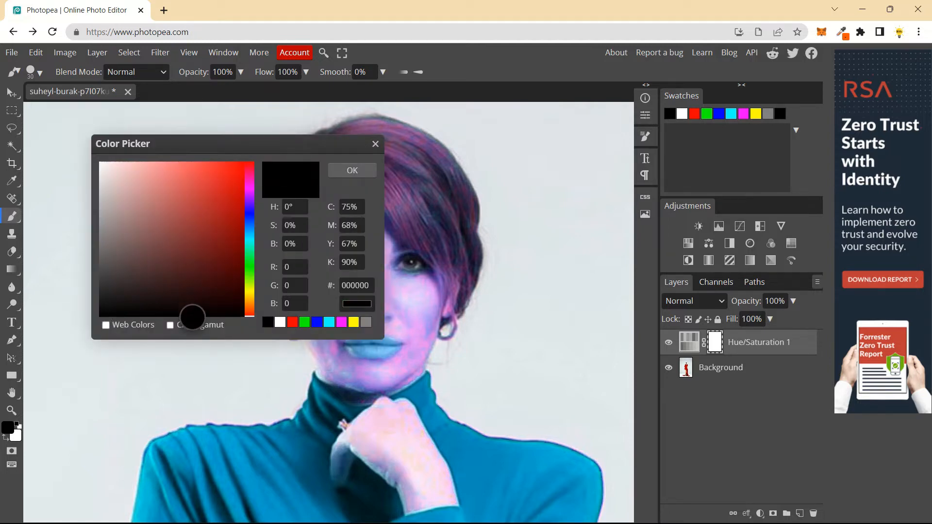
click(352, 170)
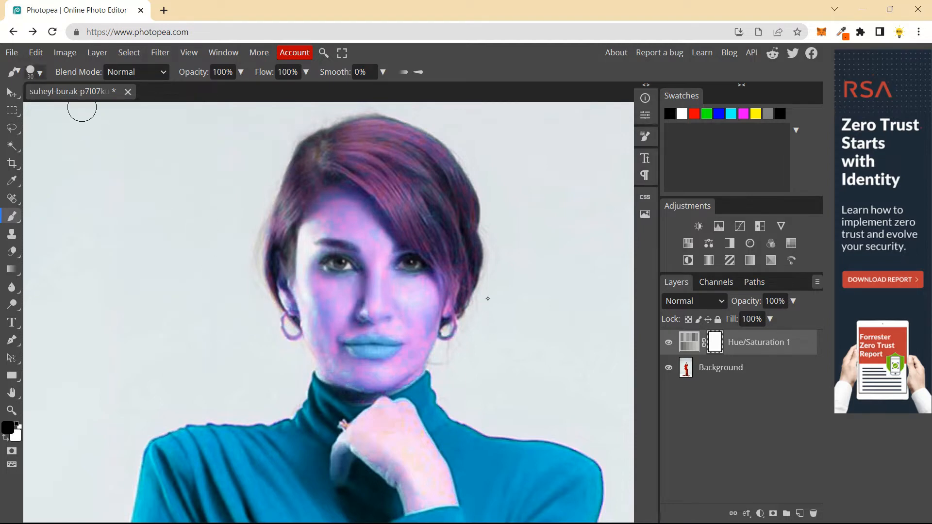
click(34, 71)
drag(185, 133, 171, 134)
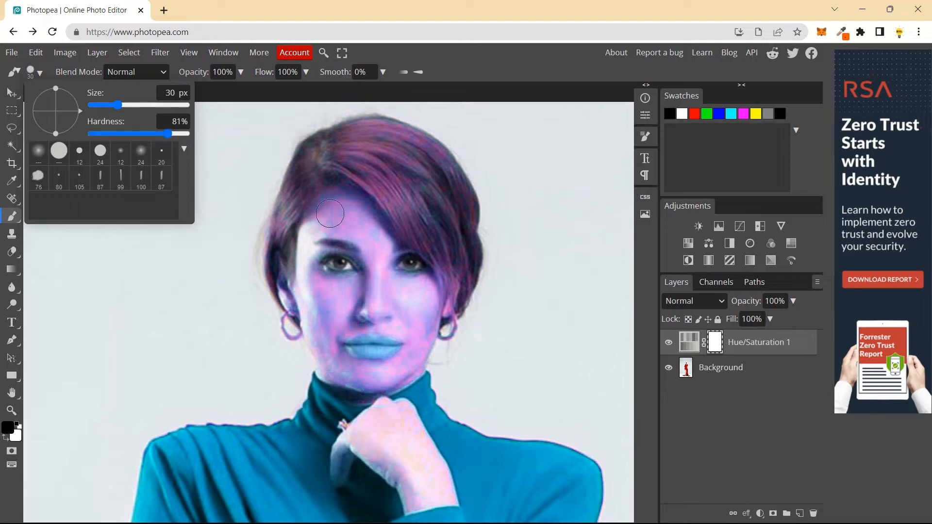
Paint black on the mask over the hair, face, lips and chin, and restore the collar edge with white
mouse_move(404, 183)
mouse_down()
mouse_move(367, 186)
mouse_move(422, 169)
mouse_move(379, 153)
mouse_move(356, 126)
mouse_move(323, 129)
mouse_move(280, 164)
mouse_move(281, 225)
mouse_move(356, 150)
mouse_move(337, 165)
mouse_move(339, 142)
mouse_move(328, 138)
mouse_move(372, 153)
mouse_move(418, 134)
mouse_move(384, 137)
mouse_move(404, 115)
mouse_move(416, 150)
mouse_move(454, 176)
mouse_move(433, 192)
mouse_move(441, 165)
mouse_move(432, 177)
mouse_move(462, 205)
mouse_move(454, 234)
mouse_move(464, 257)
mouse_move(483, 256)
mouse_move(490, 224)
mouse_move(482, 191)
mouse_move(441, 268)
mouse_move(291, 246)
mouse_move(355, 241)
mouse_move(335, 208)
mouse_move(427, 179)
mouse_move(259, 270)
mouse_move(277, 296)
mouse_move(361, 267)
mouse_move(304, 265)
mouse_move(278, 338)
mouse_move(317, 328)
mouse_move(393, 284)
mouse_move(431, 242)
mouse_move(411, 238)
mouse_move(435, 237)
mouse_move(429, 287)
mouse_move(461, 274)
mouse_move(459, 308)
mouse_move(476, 299)
mouse_move(445, 316)
mouse_move(341, 321)
mouse_move(375, 322)
mouse_move(436, 298)
mouse_move(362, 327)
mouse_move(340, 371)
mouse_up()
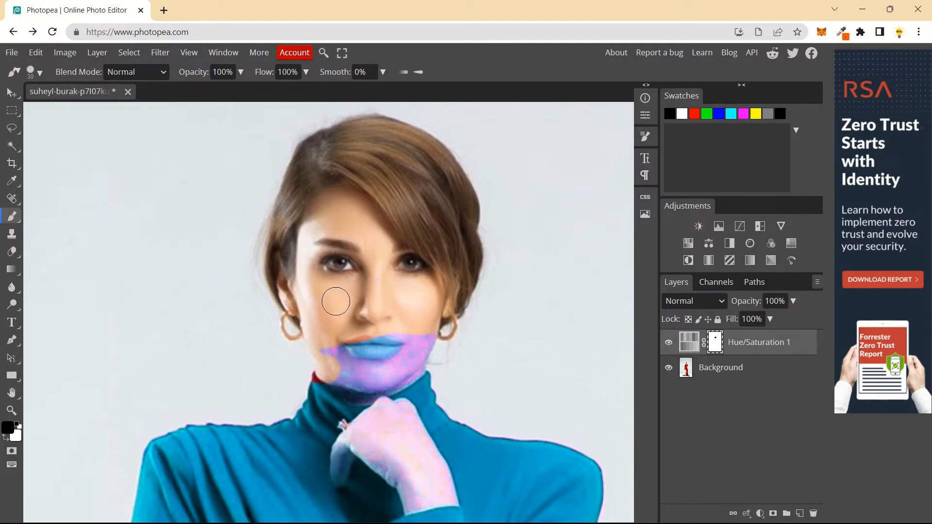
key(z)
key(b)
key(x)
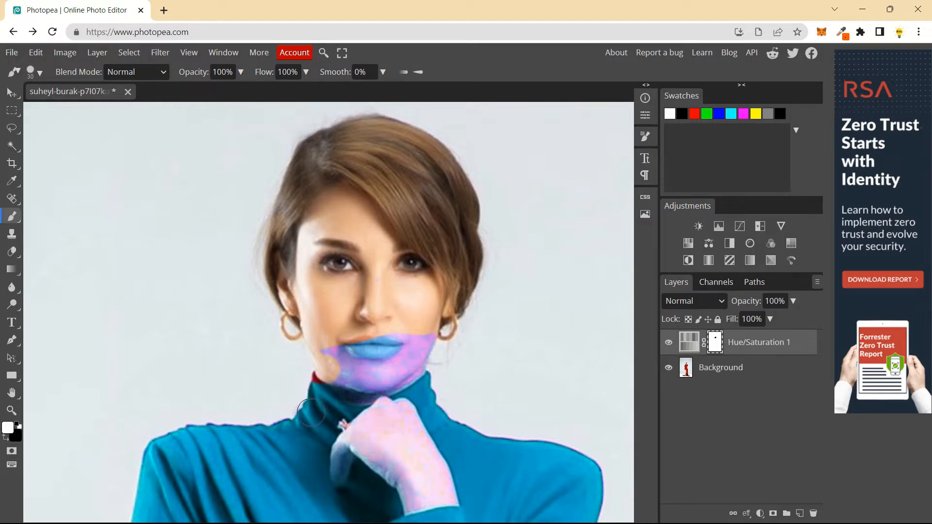
mouse_move(311, 394)
mouse_down()
mouse_move(302, 383)
mouse_move(317, 395)
mouse_up()
key(x)
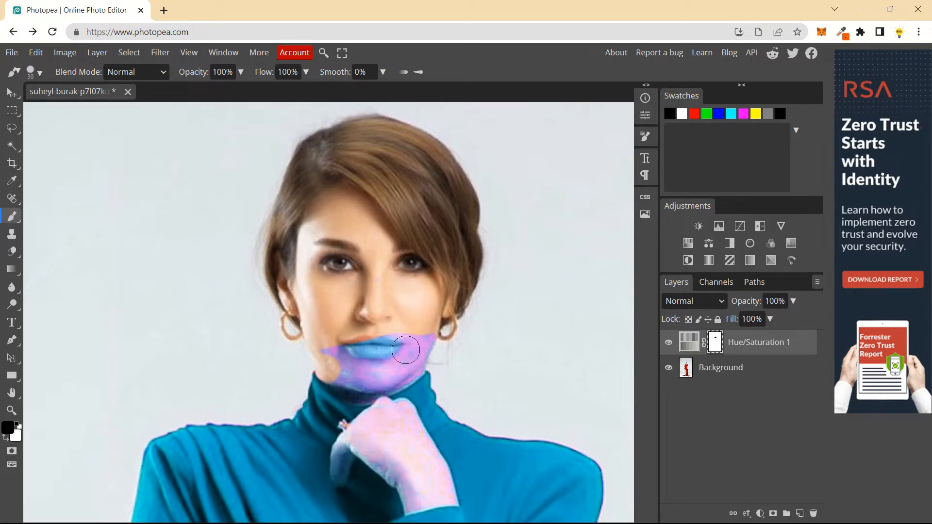
mouse_move(321, 340)
mouse_down()
mouse_move(357, 362)
mouse_move(422, 335)
mouse_move(369, 342)
mouse_move(421, 353)
mouse_move(403, 370)
mouse_move(341, 373)
mouse_move(378, 383)
mouse_move(396, 364)
mouse_up()
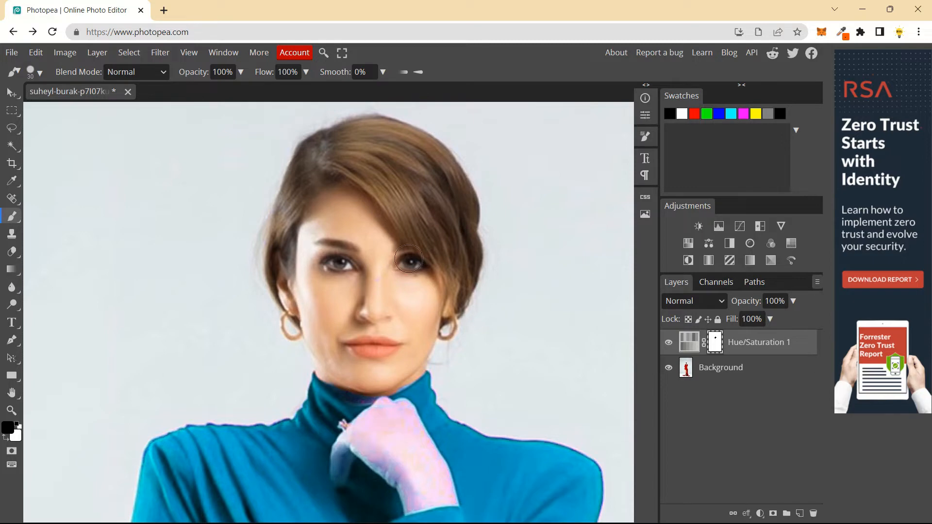
Paint black on the mask over the middle of the raised hand and reduce the brush size to 7 px
scroll(384, 275, down, 3)
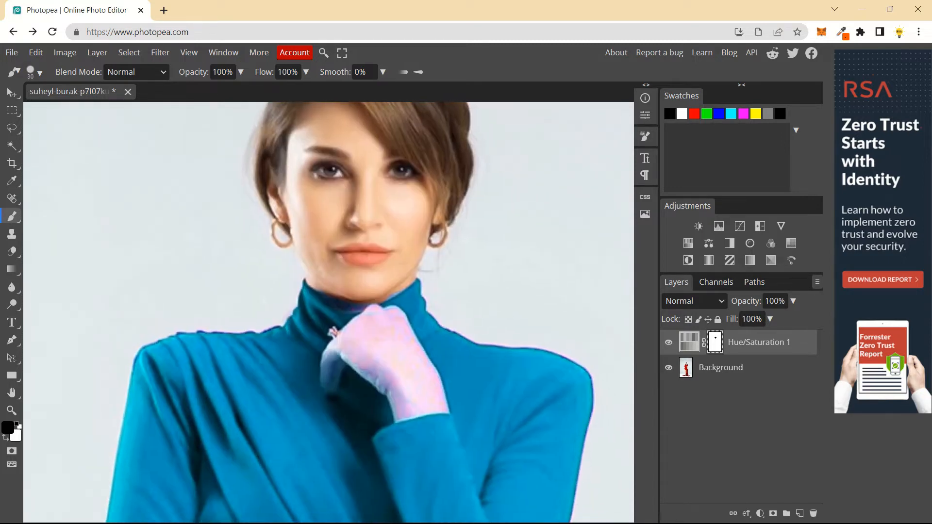
mouse_move(389, 338)
mouse_down()
mouse_move(390, 319)
mouse_move(391, 354)
mouse_move(406, 356)
mouse_move(412, 375)
mouse_move(410, 356)
mouse_move(425, 395)
mouse_move(414, 375)
mouse_move(438, 392)
mouse_move(436, 381)
mouse_move(441, 392)
mouse_up()
key(bracketleft)
key(bracketleft)
key(bracketleft)
key(bracketleft)
key(bracketleft)
key(bracketleft)
key(bracketleft)
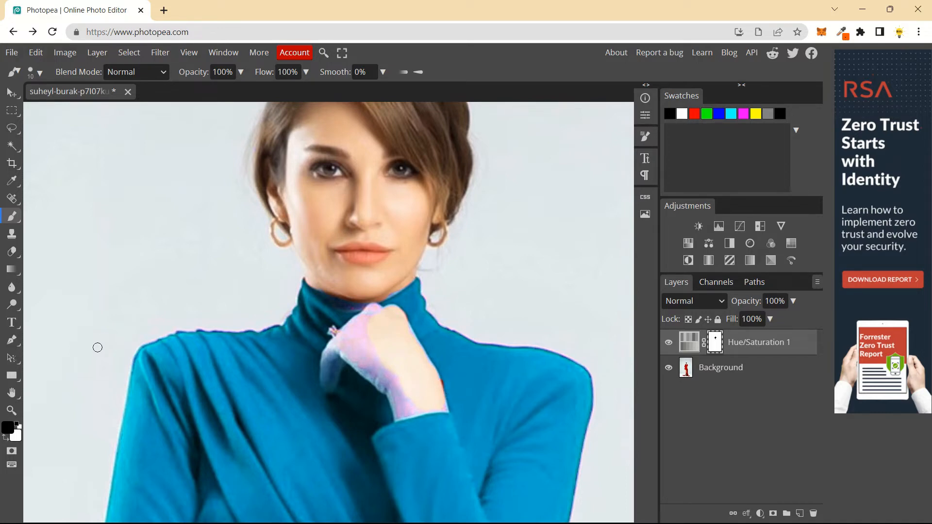
key(x)
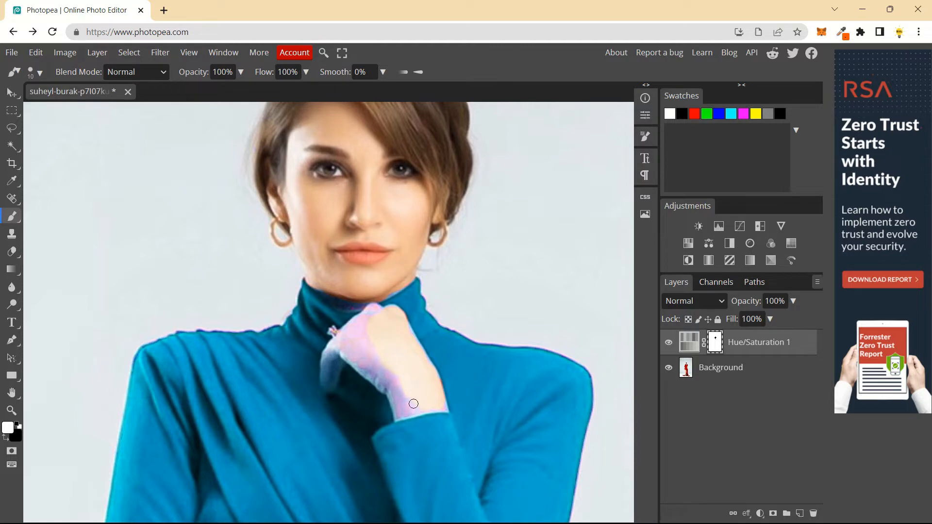
key(x)
key(bracketleft)
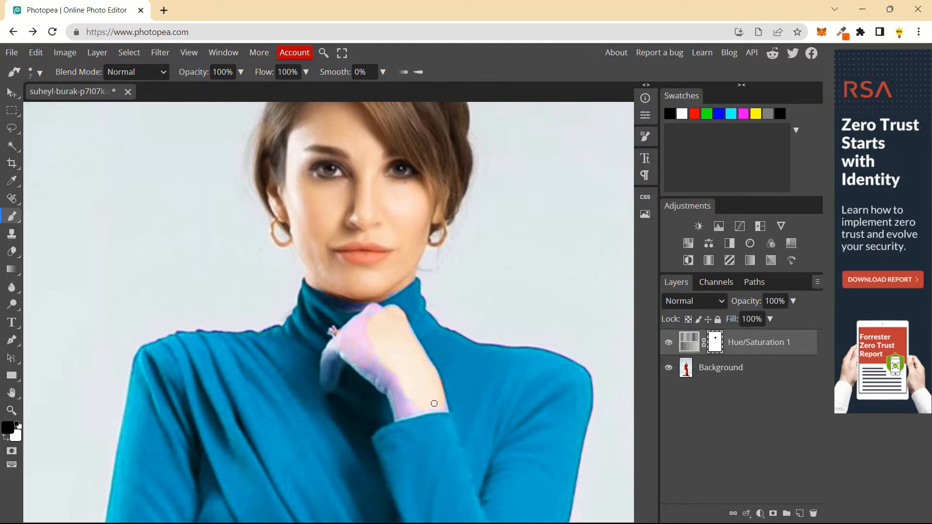
key(bracketright)
key(bracketright)
key(bracketleft)
key(bracketleft)
key(bracketright)
key(bracketright)
key(bracketright)
key(bracketright)
key(bracketright)
key(bracketright)
key(bracketright)
key(bracketright)
key(bracketright)
key(bracketright)
key(bracketright)
key(bracketright)
key(bracketright)
key(bracketright)
key(bracketright)
key(bracketleft)
key(bracketleft)
key(bracketleft)
key(bracketleft)
key(bracketleft)
key(bracketleft)
key(bracketleft)
key(bracketleft)
key(bracketleft)
key(bracketleft)
Paint black on the mask over the rest of the raised hand, its wrist and the curled finger under the chin
mouse_move(445, 409)
mouse_down()
mouse_move(408, 411)
mouse_move(386, 373)
mouse_move(402, 413)
mouse_move(414, 409)
mouse_up()
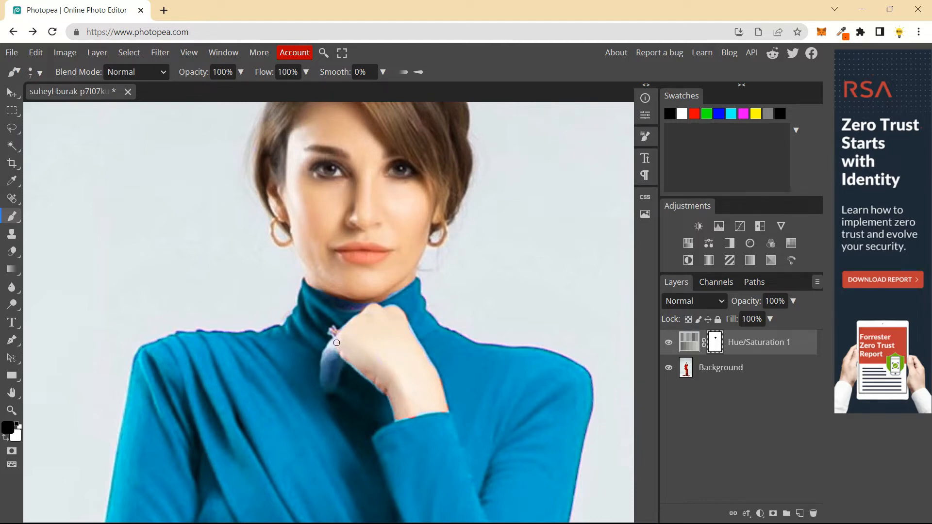
mouse_move(337, 343)
mouse_down()
mouse_move(324, 359)
mouse_move(340, 350)
mouse_up()
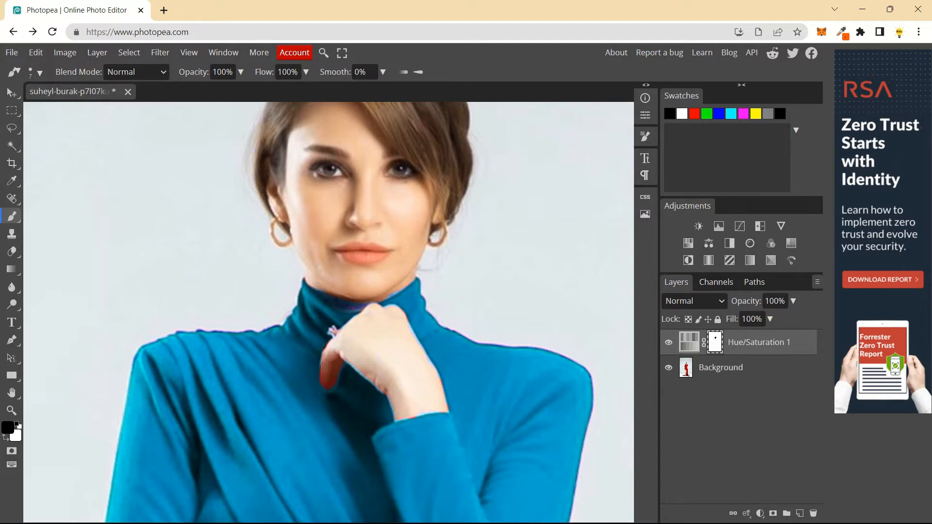
mouse_move(324, 386)
mouse_down()
mouse_move(331, 390)
mouse_move(346, 359)
mouse_up()
Paint black on the mask over the lower hand and wrist beneath the bent elbow
scroll(487, 298, down, 10)
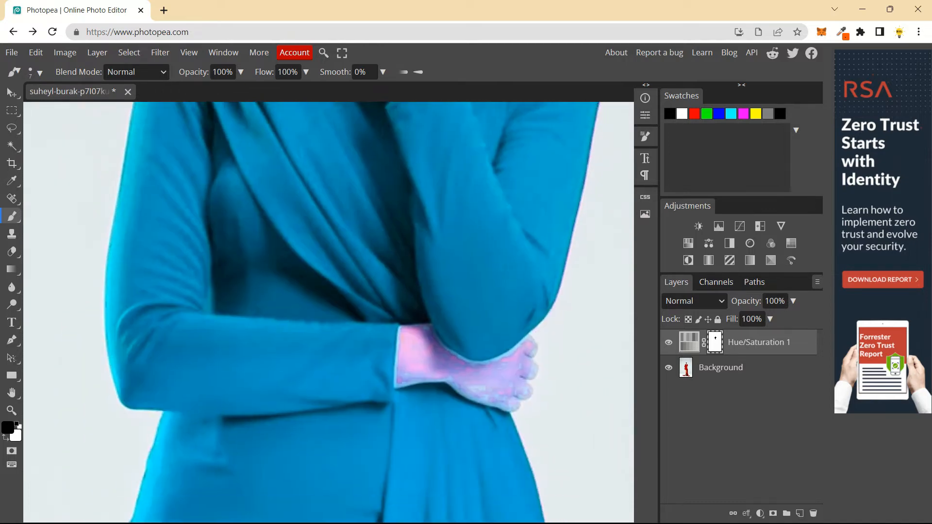
mouse_move(427, 340)
mouse_down()
mouse_move(409, 276)
mouse_move(390, 299)
mouse_move(386, 277)
mouse_up()
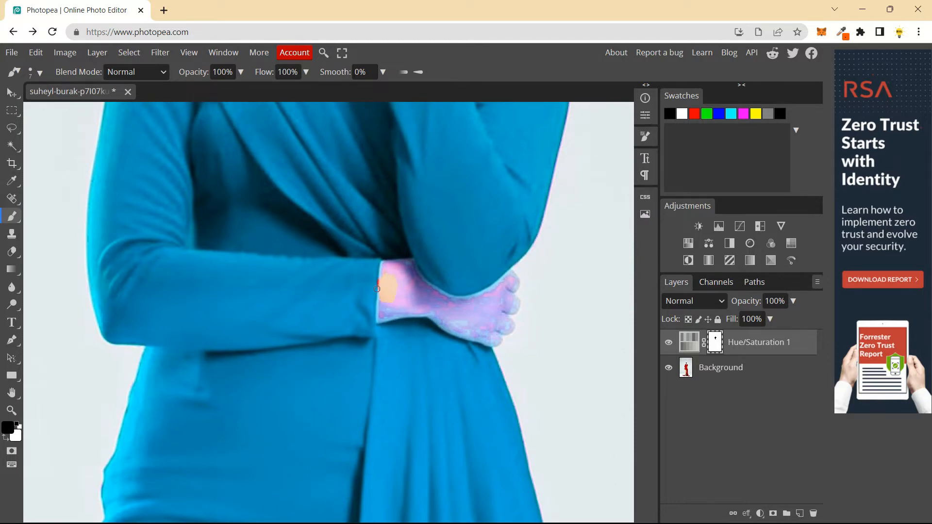
key(x)
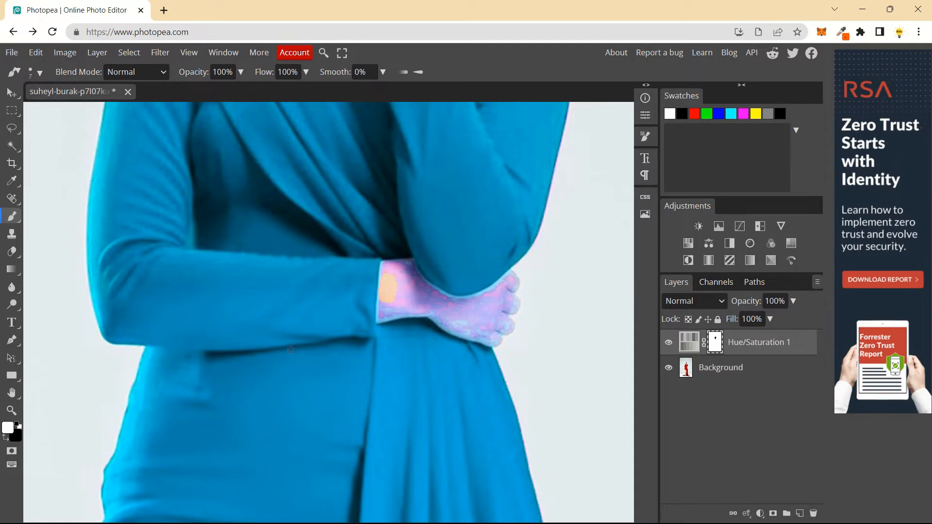
key(x)
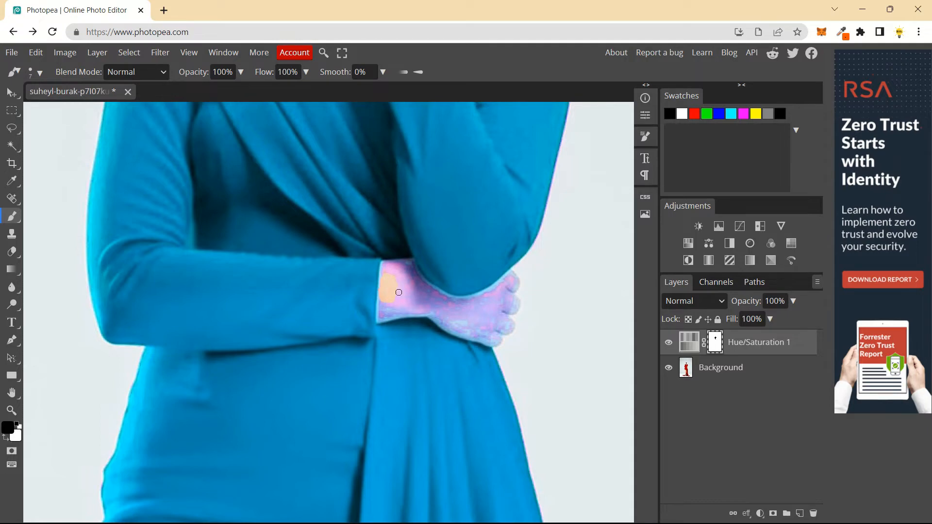
mouse_move(395, 292)
mouse_down()
mouse_move(386, 264)
mouse_move(409, 263)
mouse_move(423, 290)
mouse_move(418, 282)
mouse_move(439, 298)
mouse_move(475, 302)
mouse_move(520, 274)
mouse_move(512, 339)
mouse_move(525, 318)
mouse_move(519, 334)
mouse_move(515, 315)
mouse_move(504, 318)
mouse_move(508, 282)
mouse_move(501, 346)
mouse_move(498, 336)
mouse_move(499, 345)
mouse_move(451, 328)
mouse_move(503, 318)
mouse_move(489, 335)
mouse_move(497, 303)
mouse_move(481, 318)
mouse_move(479, 309)
mouse_move(439, 312)
mouse_move(444, 328)
mouse_move(431, 310)
mouse_move(449, 323)
mouse_move(434, 303)
mouse_move(444, 306)
mouse_move(408, 283)
mouse_move(418, 294)
mouse_move(399, 268)
mouse_move(406, 296)
mouse_move(430, 312)
mouse_move(448, 308)
mouse_move(421, 306)
mouse_move(431, 316)
mouse_move(388, 305)
mouse_move(407, 302)
mouse_move(423, 313)
mouse_move(387, 317)
mouse_up()
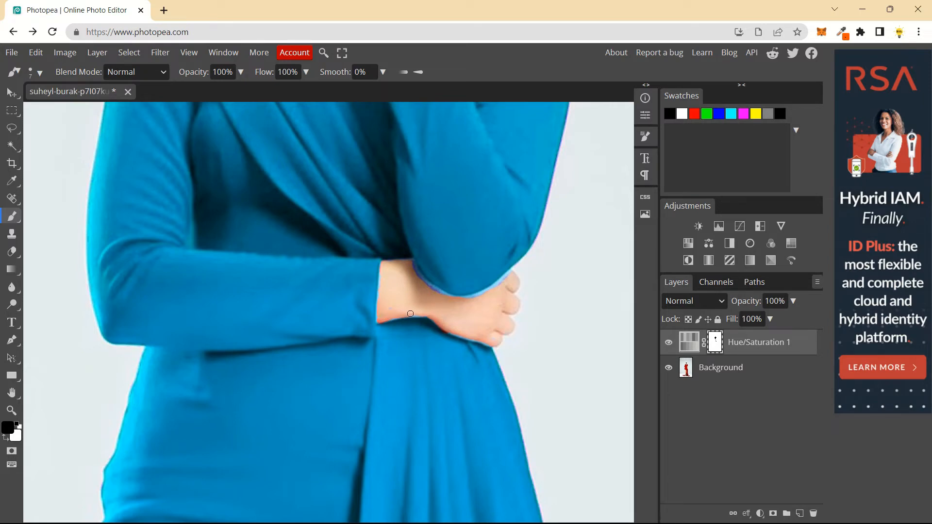
Try a brush stroke on the mask near the thigh below the skirt hem, and undo it
scroll(487, 298, down, 6)
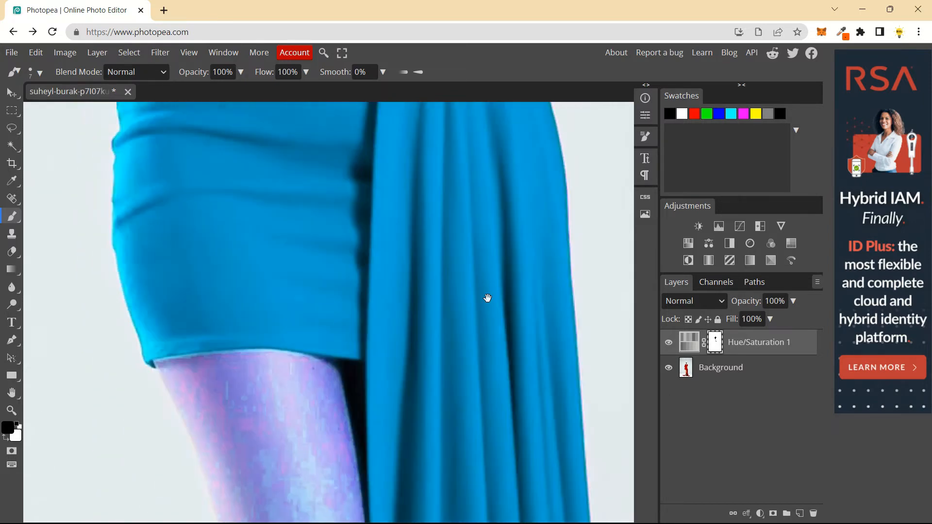
drag(488, 298, 452, 139)
mouse_move(437, 253)
mouse_down()
mouse_move(409, 240)
mouse_move(404, 202)
mouse_up()
key(ctrl+z)
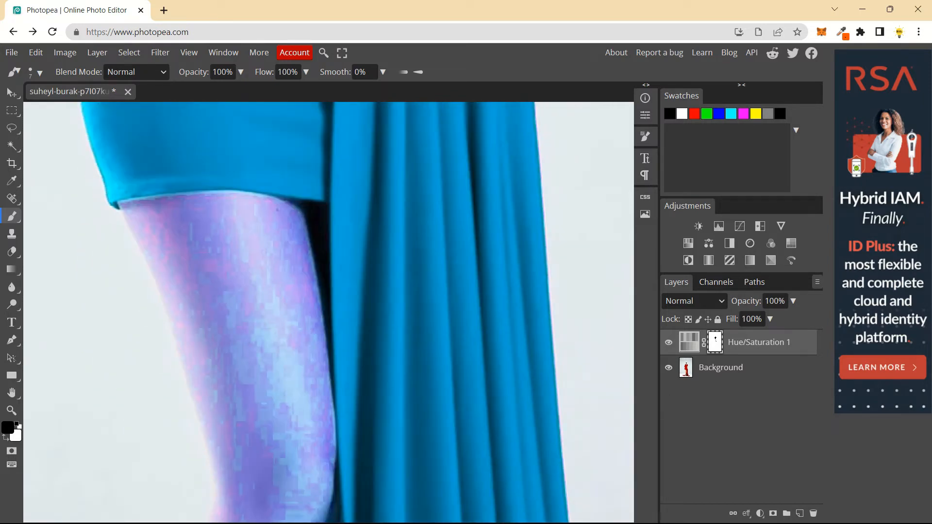
Paint black on the mask along the edge of the raised wrist near the sleeve cuff
key(ctrl+0)
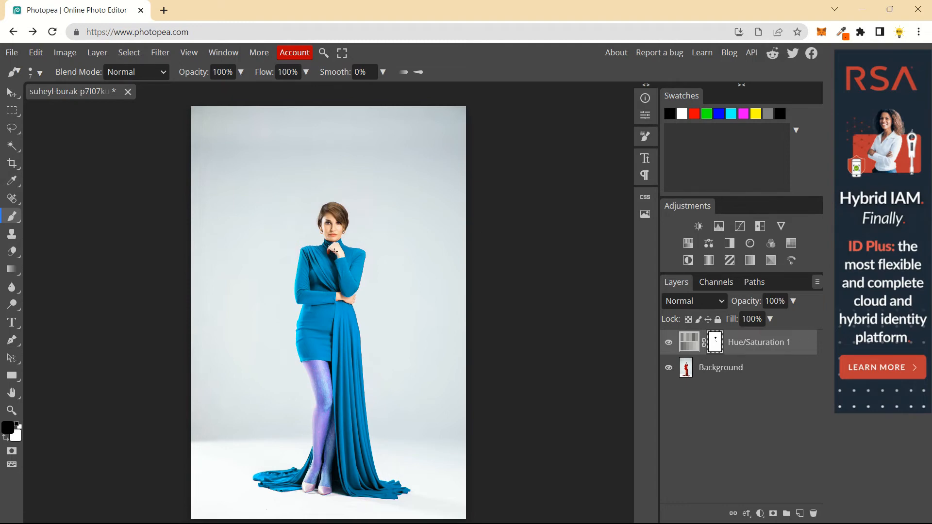
scroll(306, 261, up, 6)
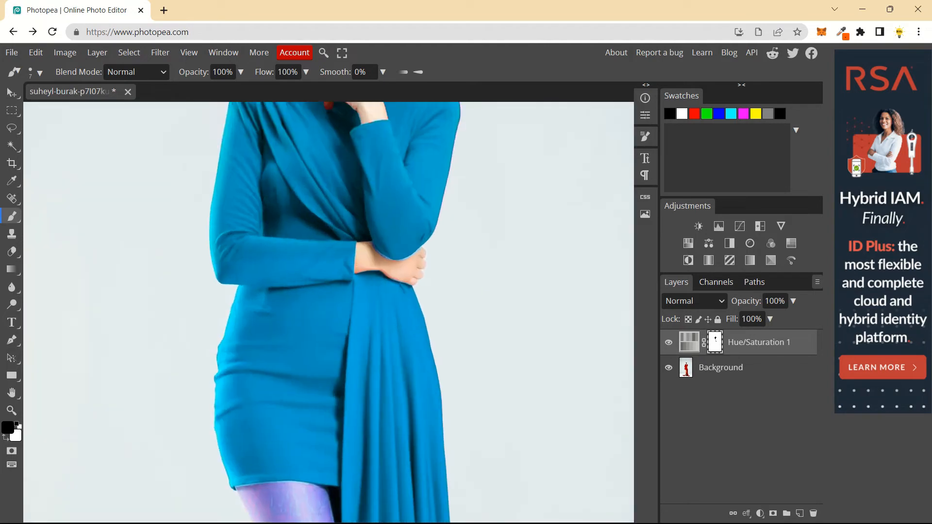
scroll(485, 291, up, 10)
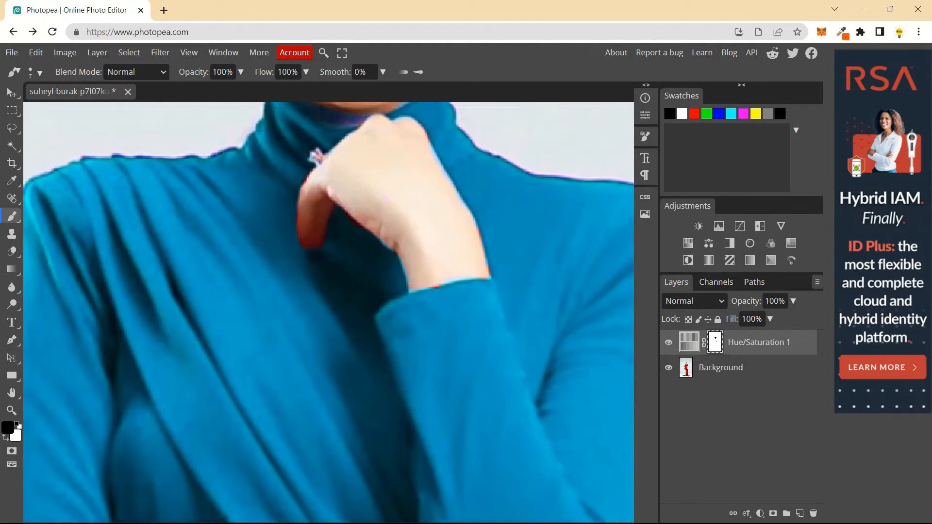
drag(471, 271, 487, 298)
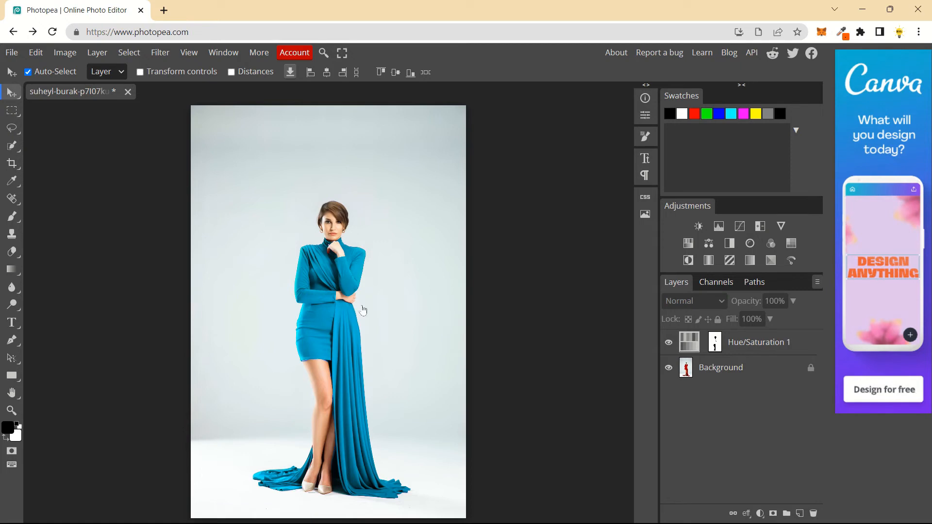
Set the Hue/Saturation 1 layer's Red range hue to -152, then close its properties
double_click(690, 342)
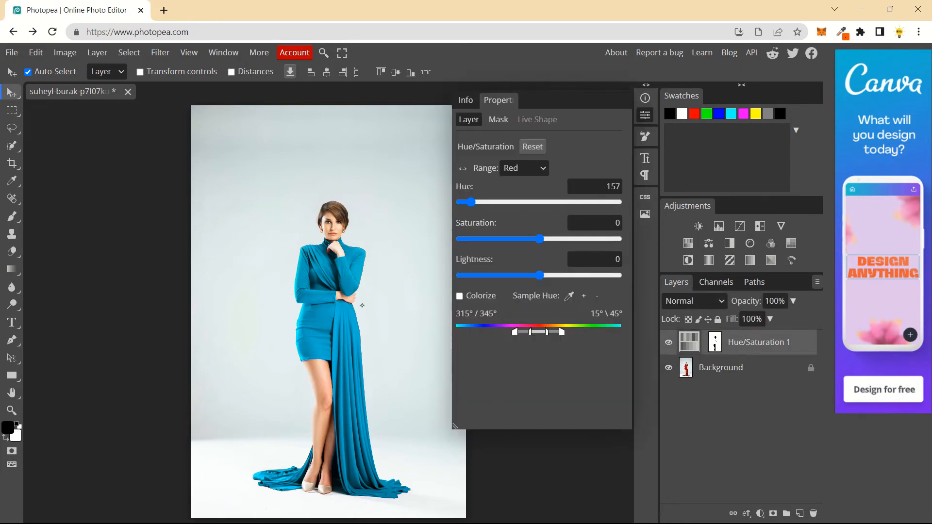
mouse_move(471, 202)
mouse_down()
mouse_move(594, 202)
mouse_move(474, 202)
mouse_up()
click(108, 213)
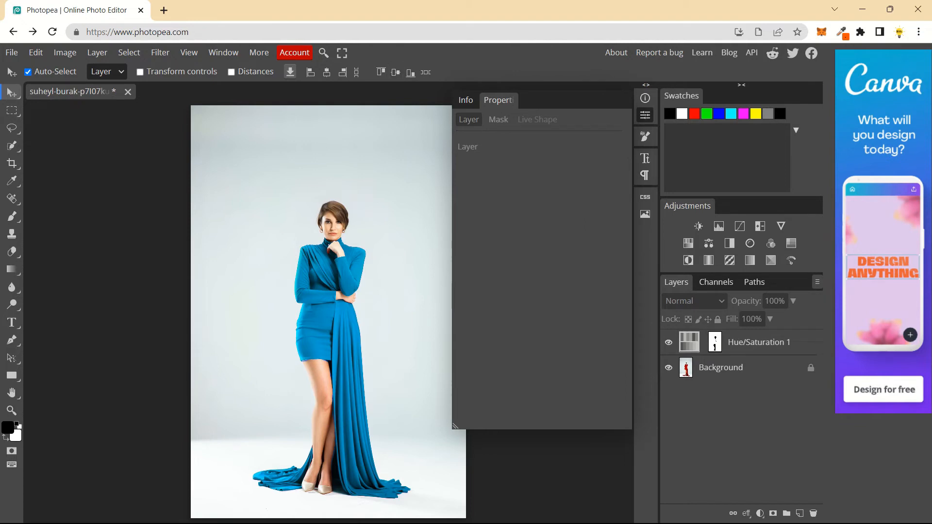
click(645, 115)
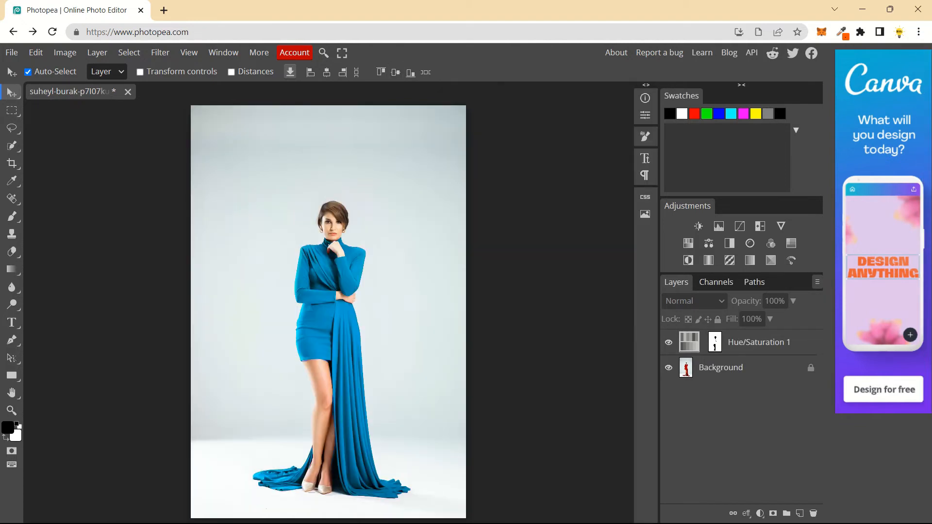
Duplicate the Hue/Saturation 1 adjustment layer and make the copy's mask active
key(ctrl+plus)
key(ctrl+plus)
key(ctrl+plus)
key(ctrl+plus)
key(ctrl+plus)
key(ctrl+plus)
key(ctrl+plus)
key(ctrl+plus)
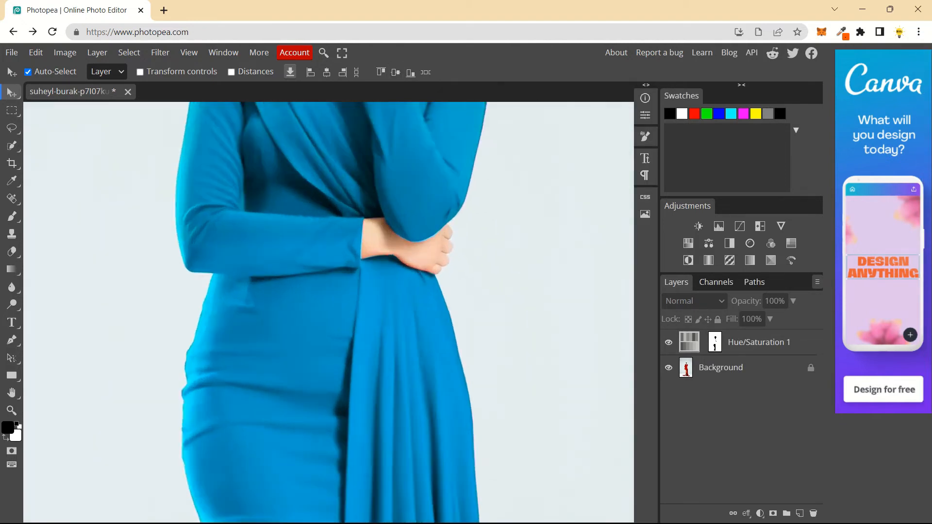
key(ctrl+plus)
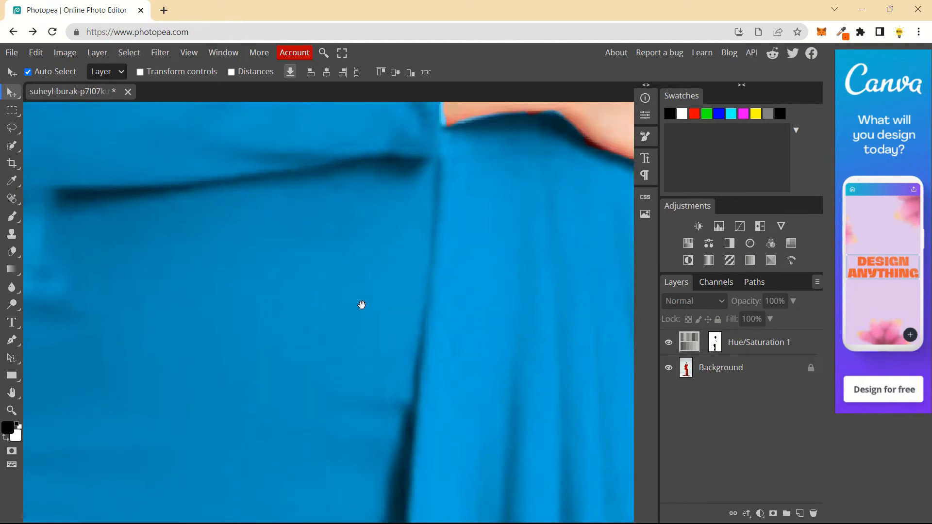
scroll(362, 306, up, 8)
scroll(362, 305, up, 10)
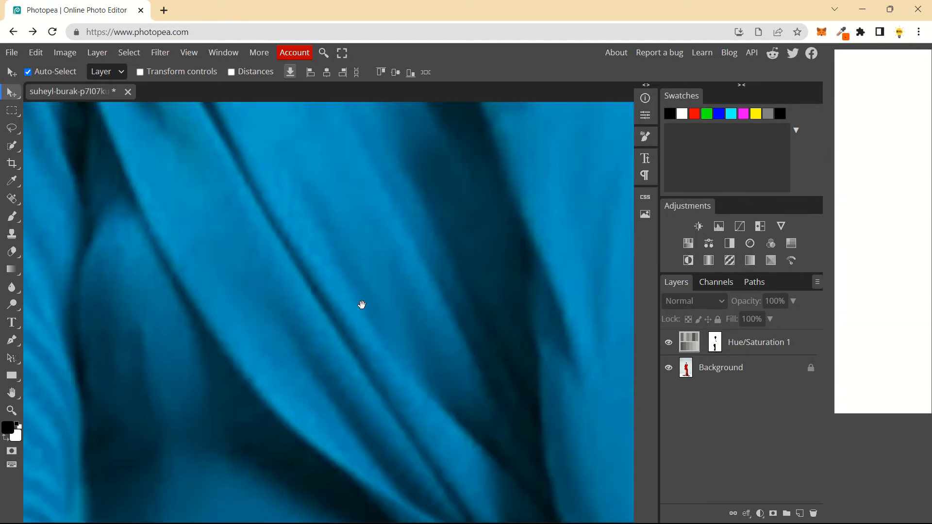
scroll(363, 305, down, 1)
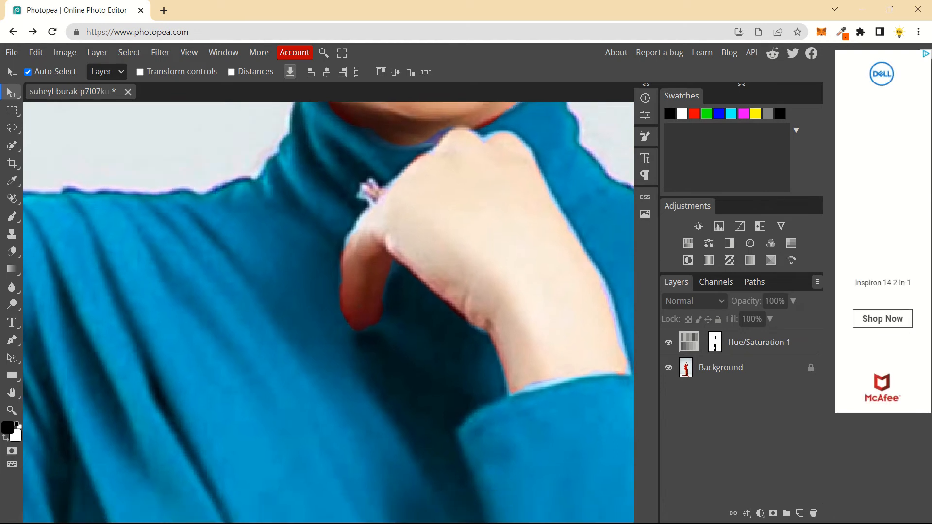
click(362, 306)
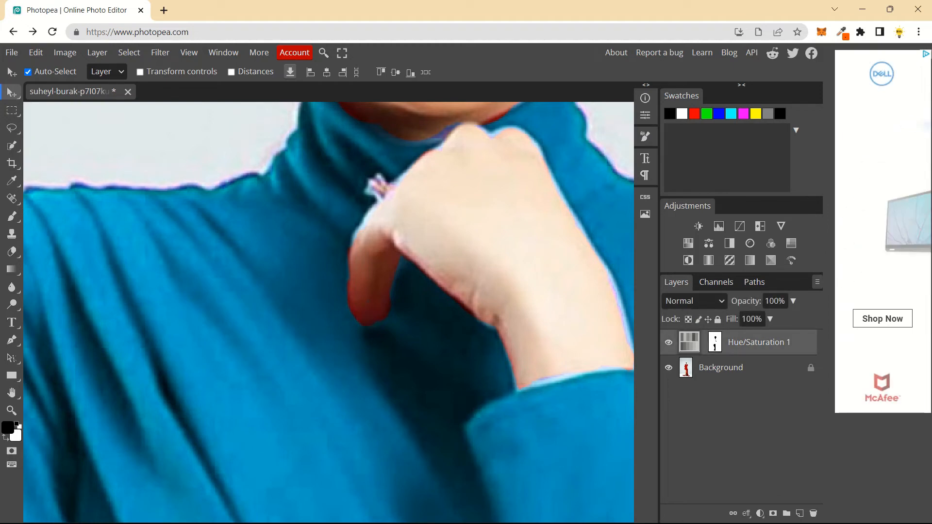
key(ctrl+j)
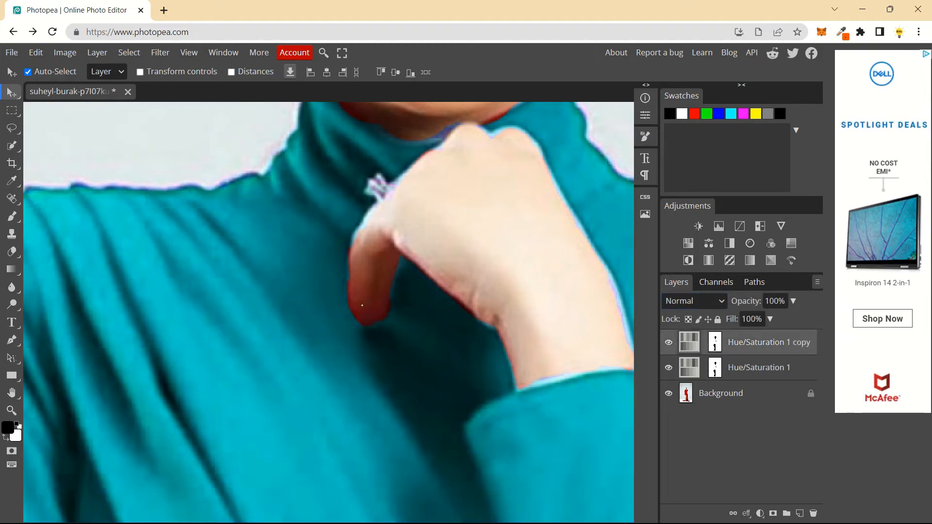
click(363, 308)
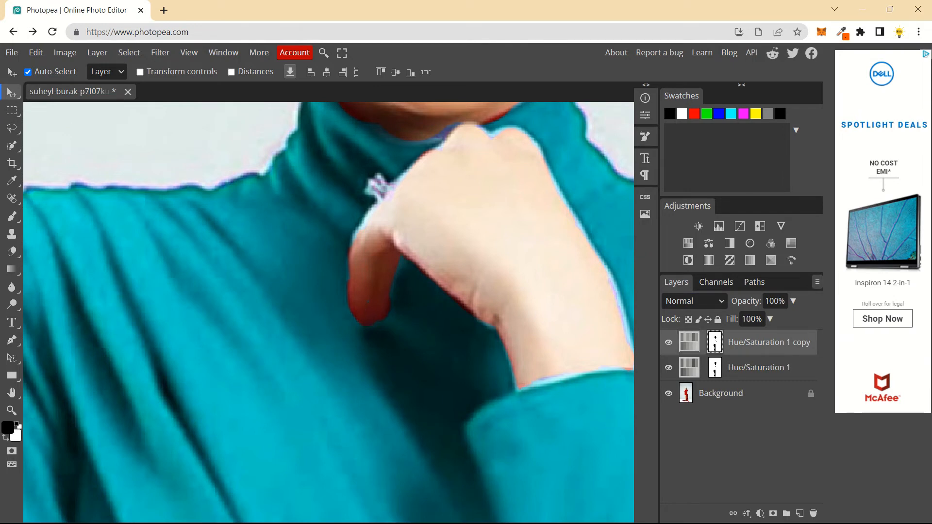
Display the layer copy's mask on its own and paint its black areas white with a very large brush
key(ctrl+0)
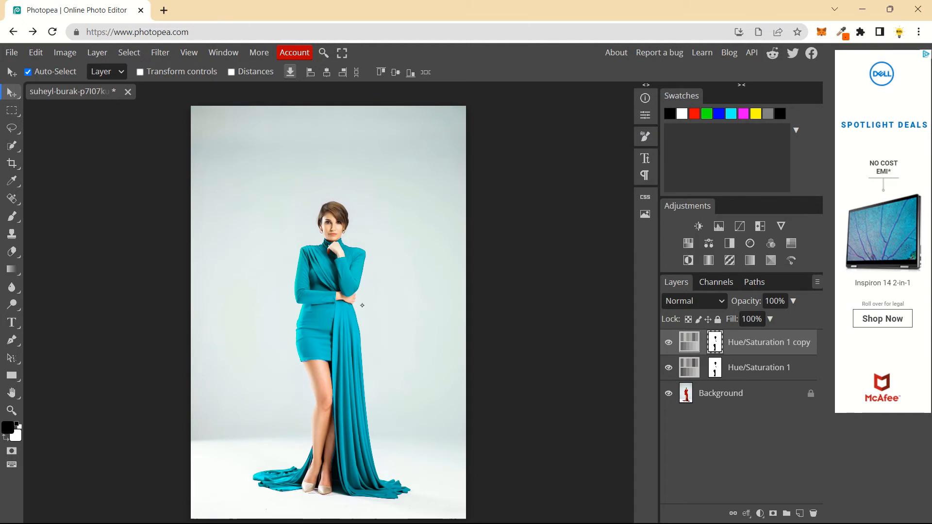
key(backslash)
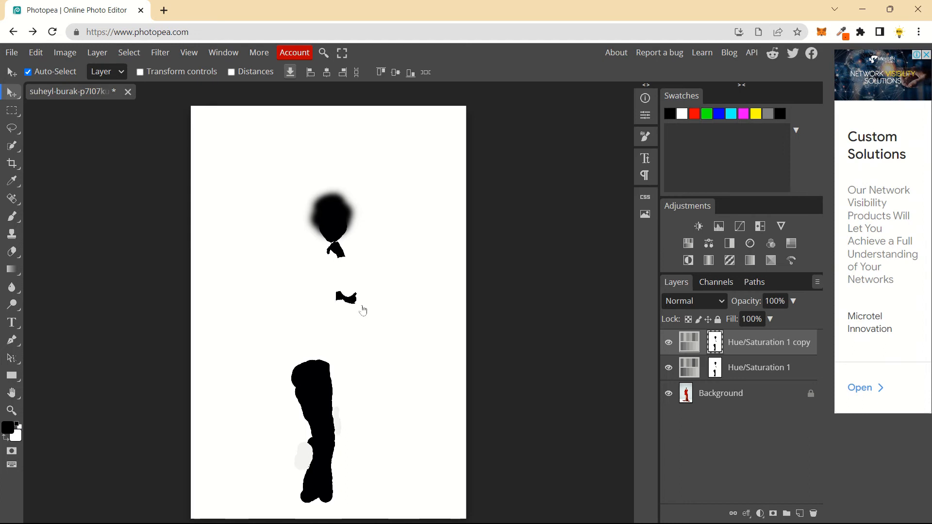
key(b)
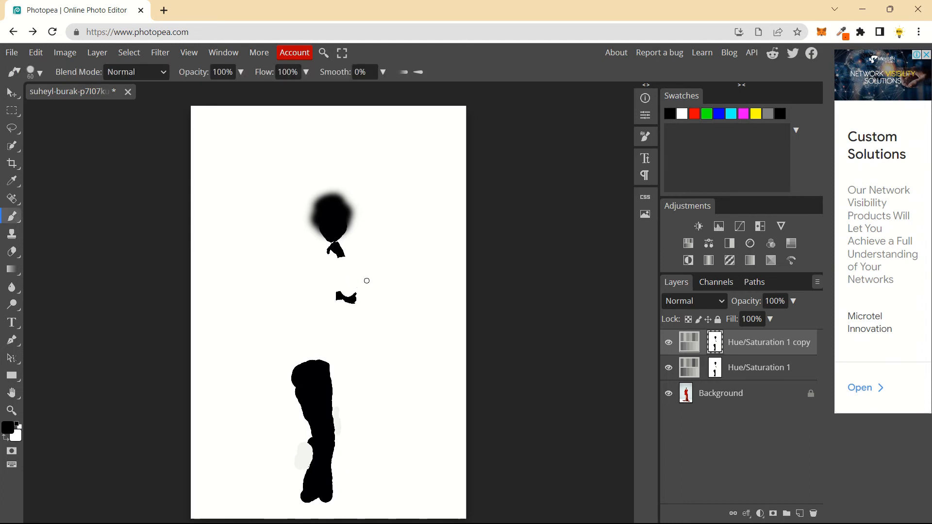
key(bracketright)
key(bracketright)
key(bracketright)
key(bracketright)
key(bracketright)
key(bracketright)
key(bracketright)
key(bracketright)
key(bracketright)
key(bracketright)
key(bracketright)
key(bracketright)
key(bracketright)
key(bracketright)
key(bracketright)
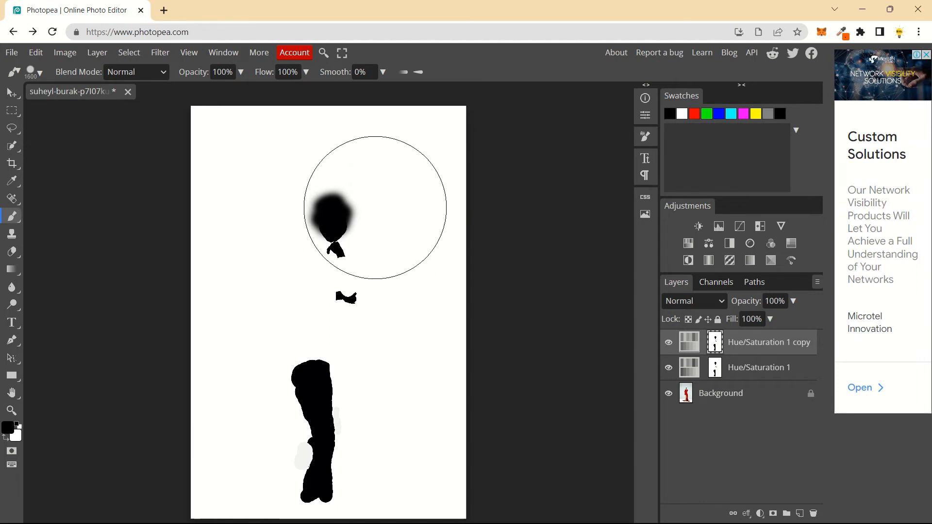
key(x)
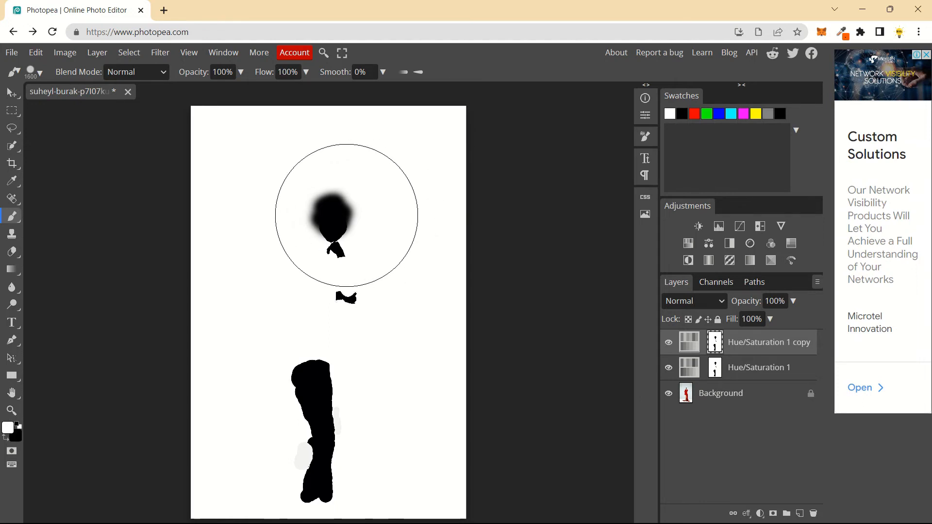
mouse_move(346, 215)
mouse_down()
mouse_move(340, 296)
mouse_move(354, 325)
mouse_move(343, 333)
mouse_move(347, 372)
mouse_move(322, 443)
mouse_move(324, 430)
mouse_move(329, 437)
mouse_up()
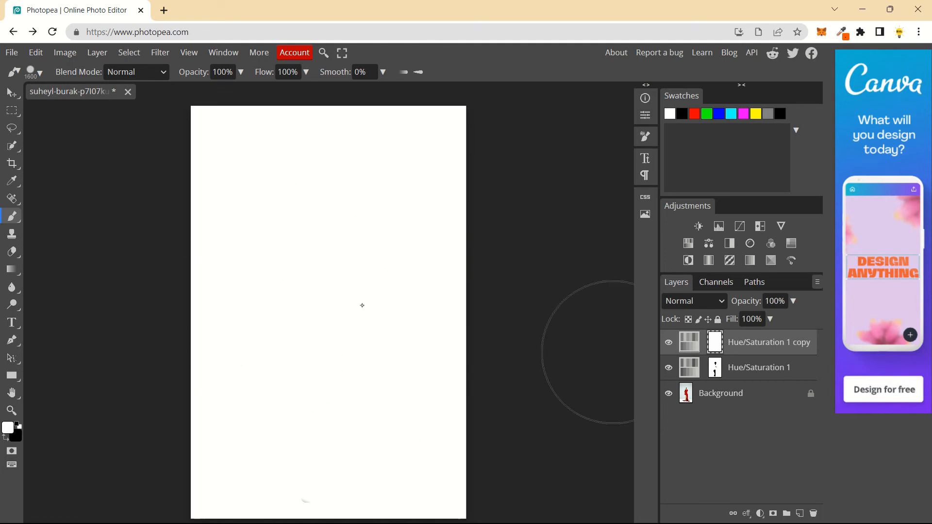
Return to the image view and invert the copy's mask to black
key(ctrl+z)
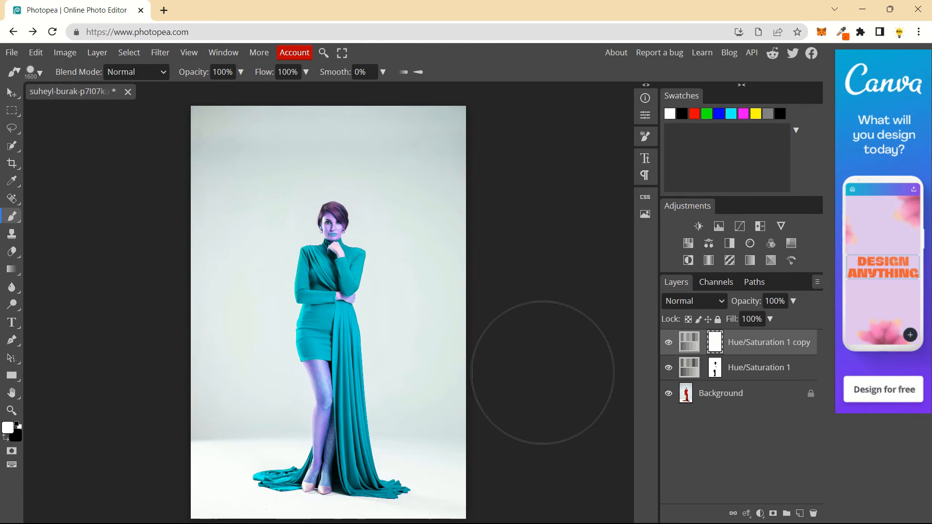
key(ctrl+i)
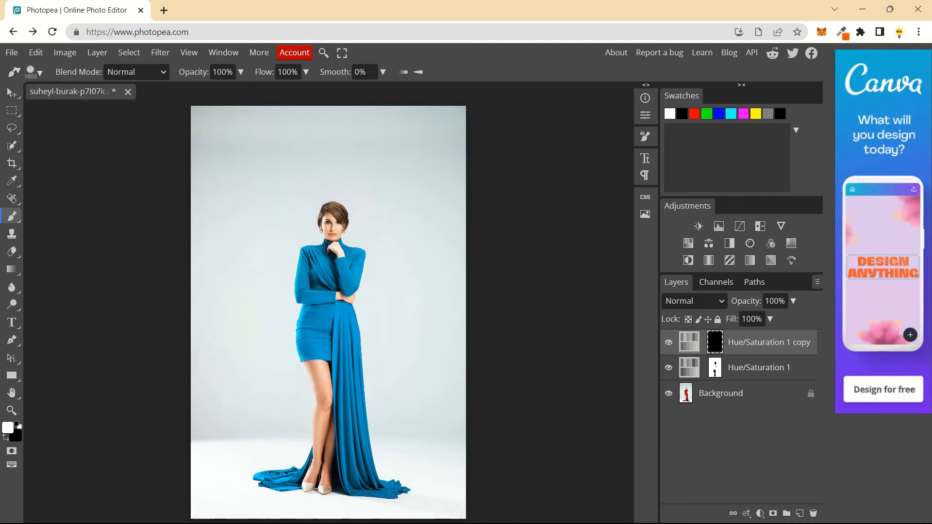
Set the brush to 6 px with 0% hardness for retouching the curled finger under the chin
scroll(340, 314, up, 10)
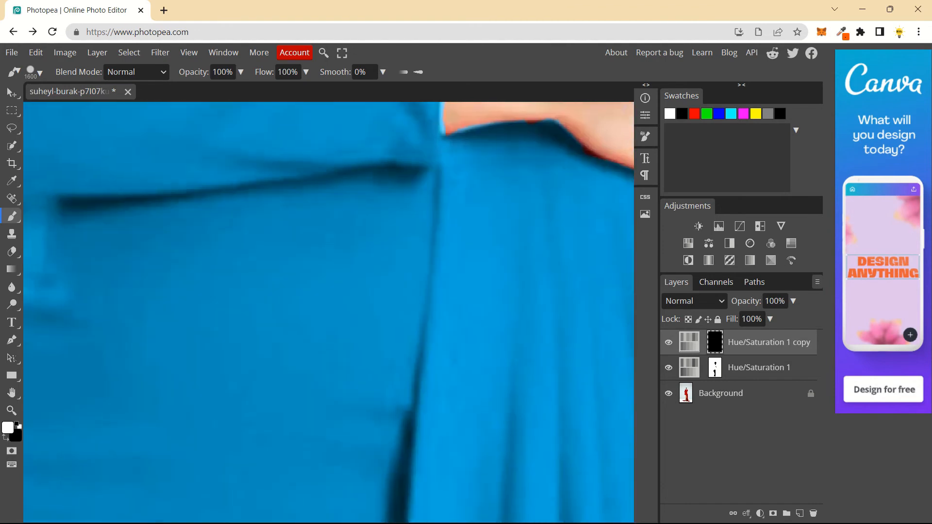
scroll(362, 306, up, 5)
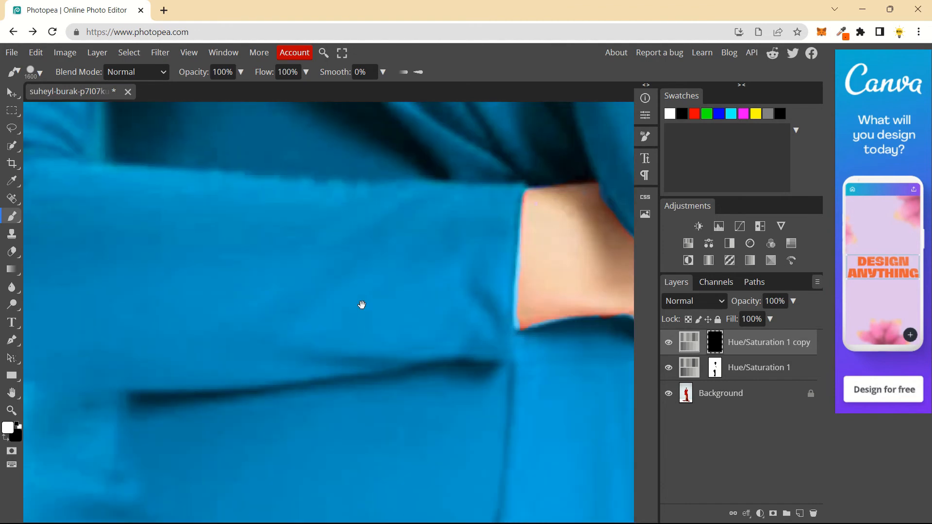
scroll(360, 306, up, 8)
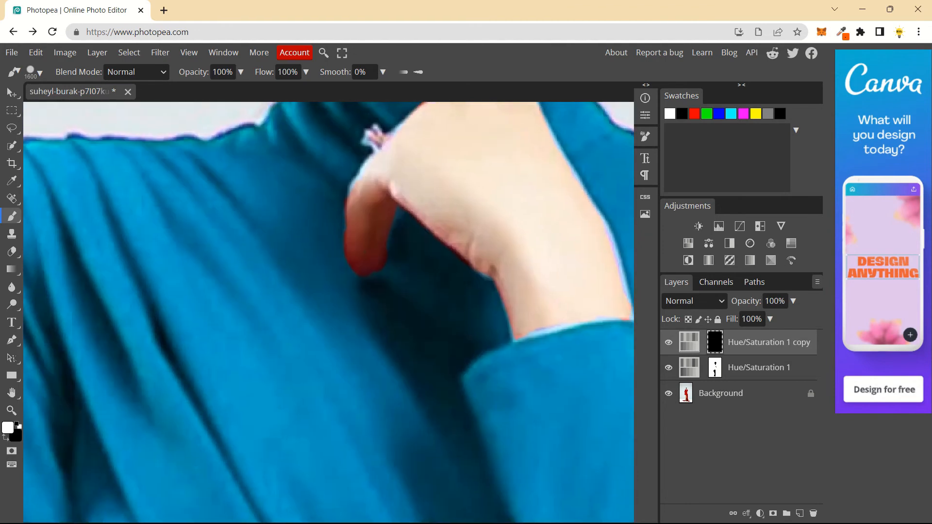
drag(363, 302, 362, 305)
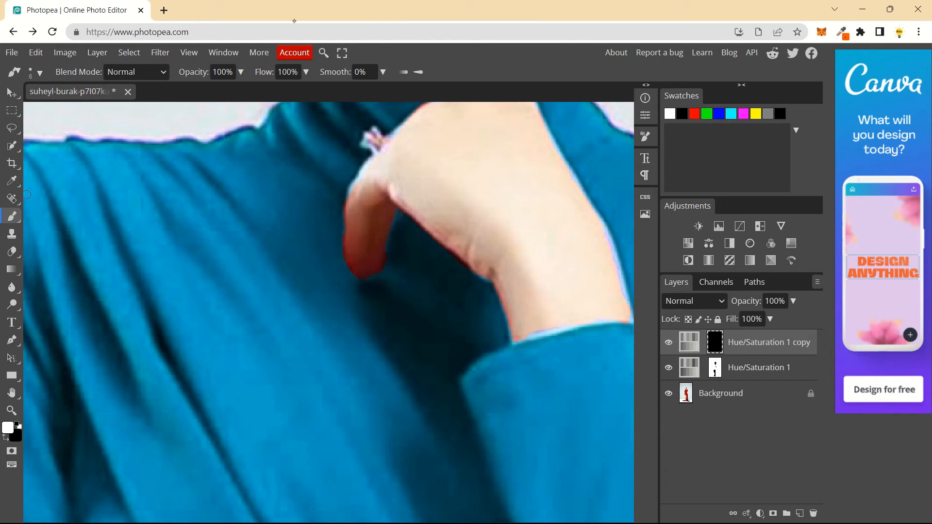
click(35, 72)
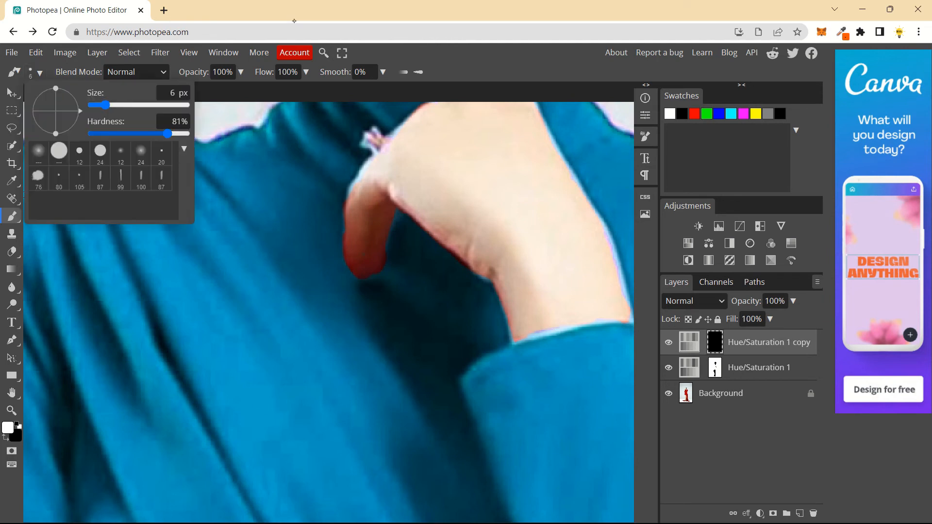
drag(168, 133, 92, 134)
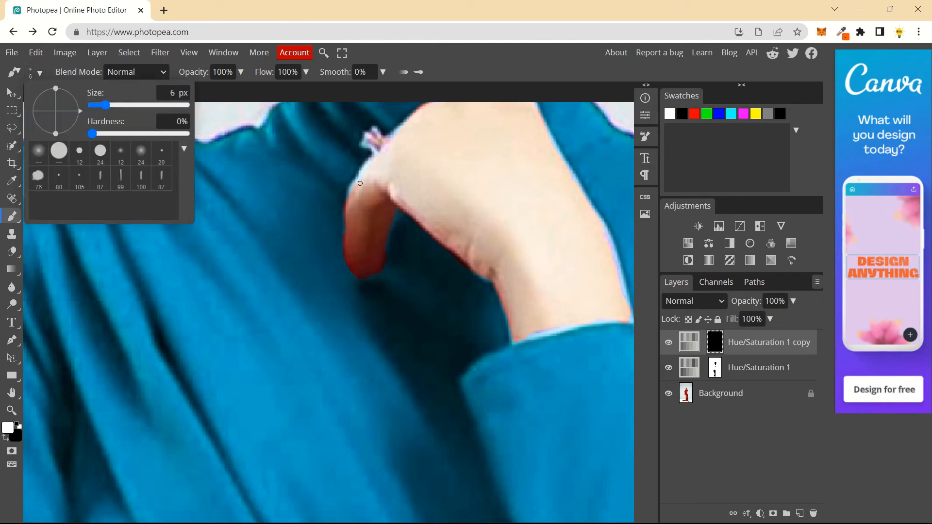
Set the brush opacity to 20% and paint white on the copy's mask over the reddish curled finger
click(372, 204)
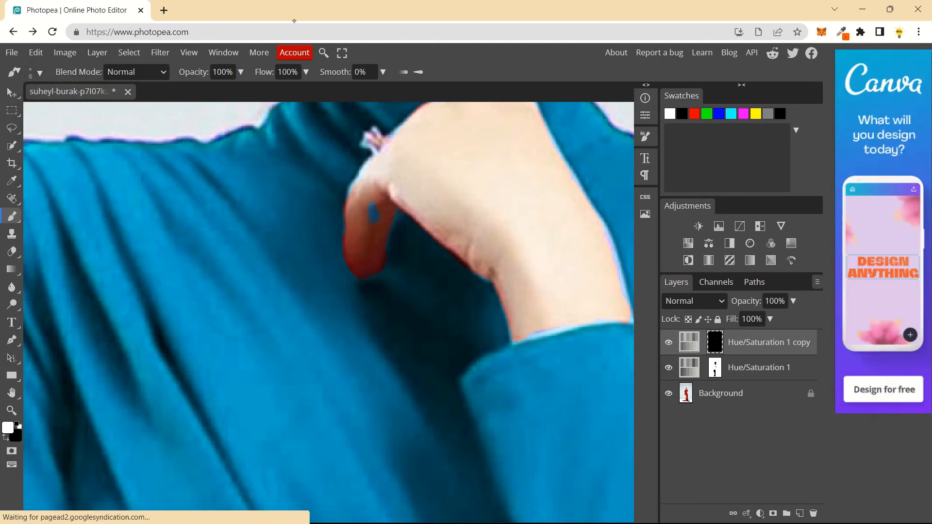
key(2)
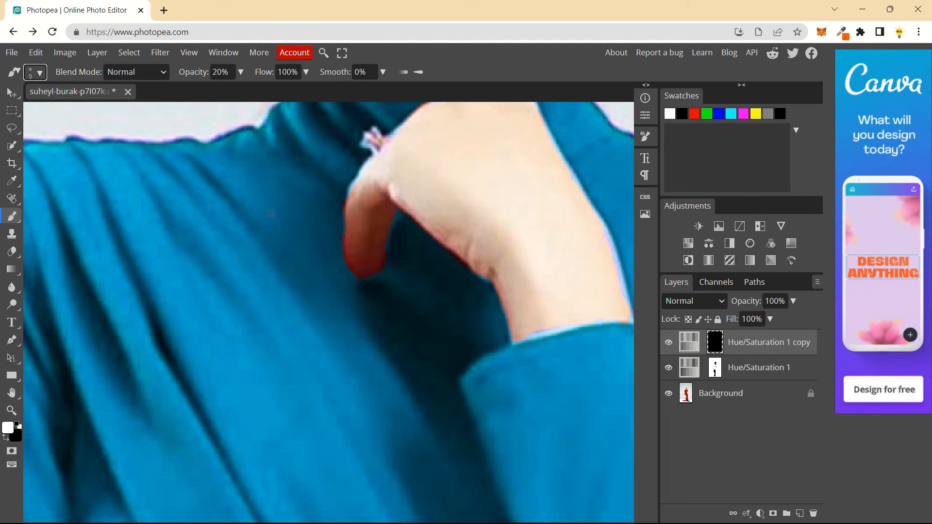
key(3)
key(5)
key(2)
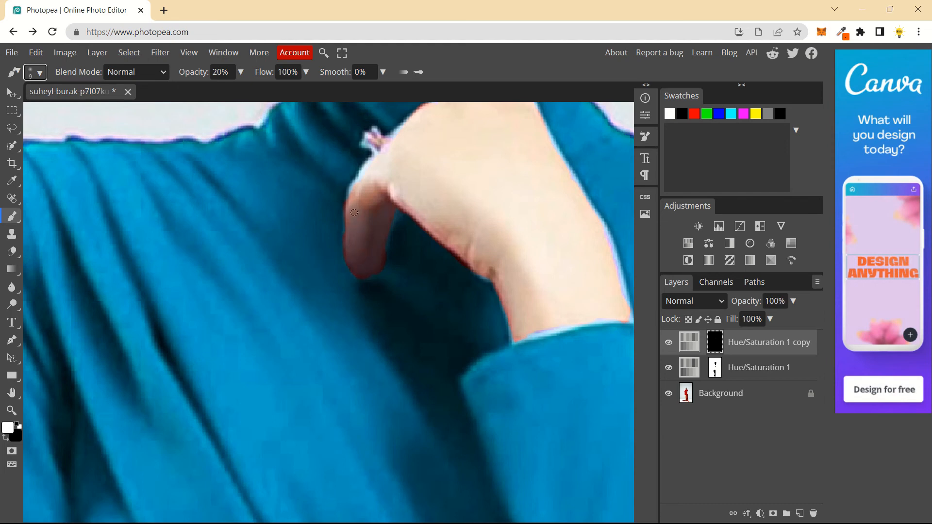
Lower the brush opacity to 10% and check the retouched finger against the whole figure
key(1)
key(2)
key(1)
key(ctrl+minus)
key(ctrl+minus)
key(ctrl+minus)
key(ctrl+minus)
key(ctrl+minus)
key(ctrl+minus)
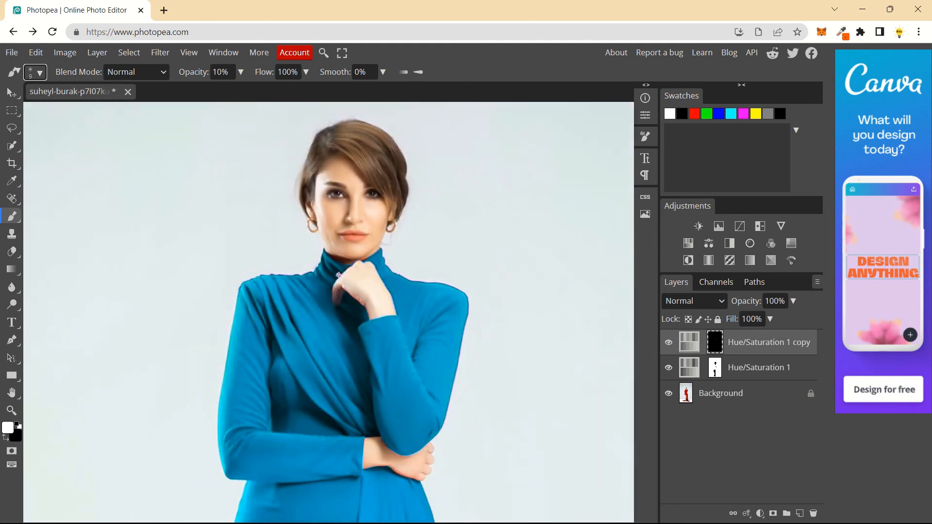
key(ctrl+minus)
key(ctrl+minus)
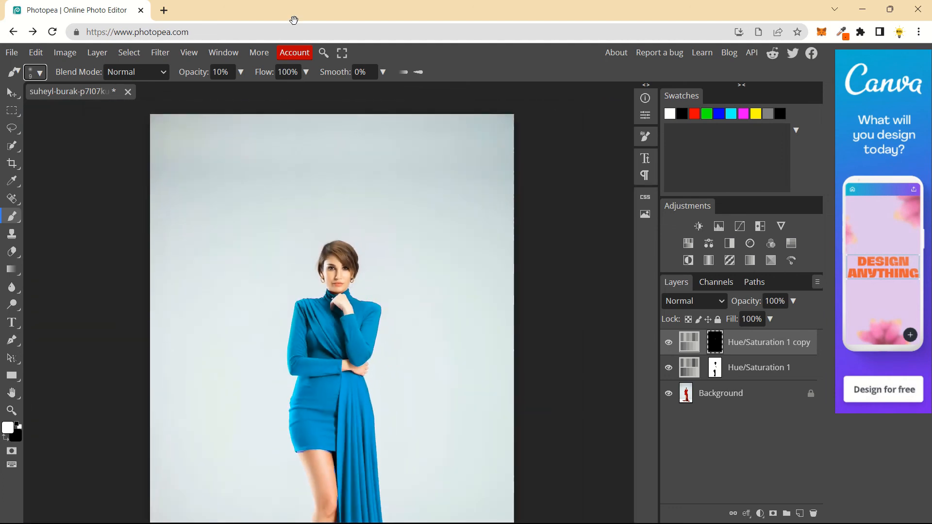
drag(311, 272, 360, 216)
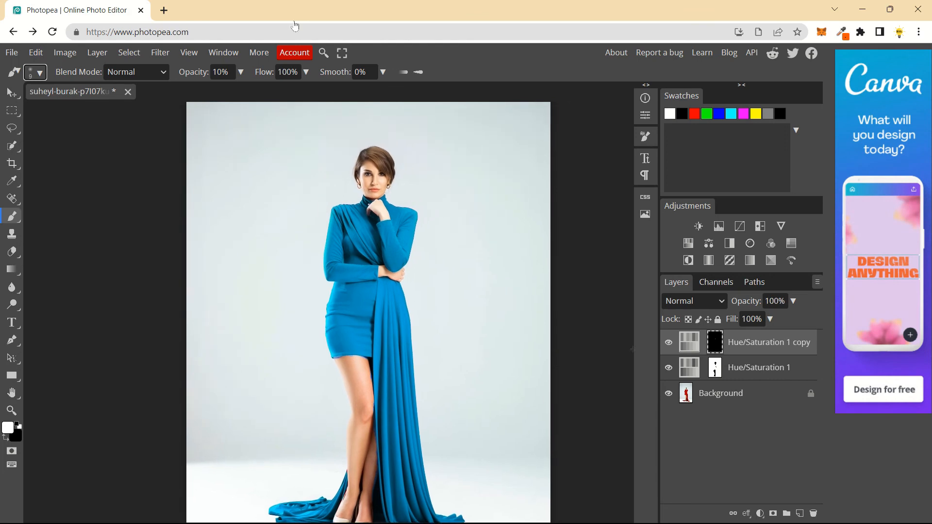
Set the Red range hue of the original Hue/Saturation 1 adjustment layer to 49 to turn the dress orange
click(689, 367)
double_click(690, 367)
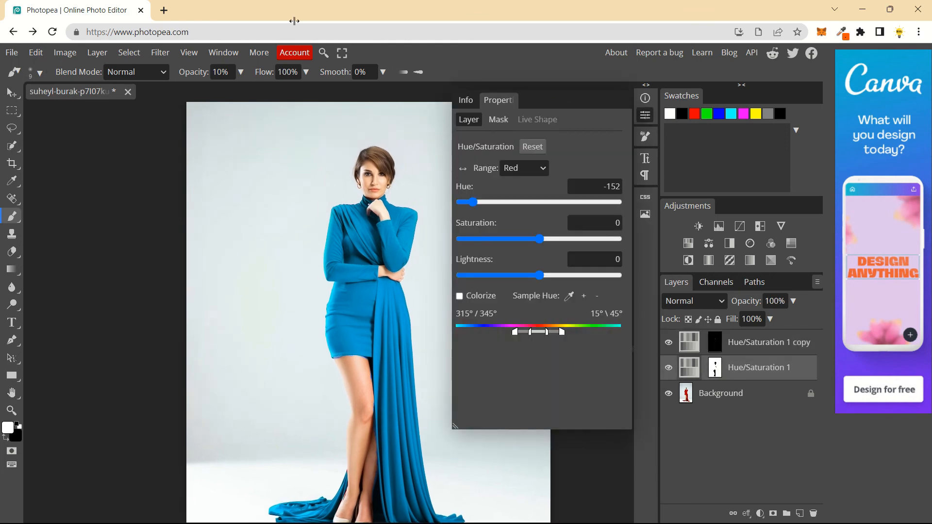
mouse_move(473, 202)
mouse_down()
mouse_move(589, 202)
mouse_move(561, 202)
mouse_up()
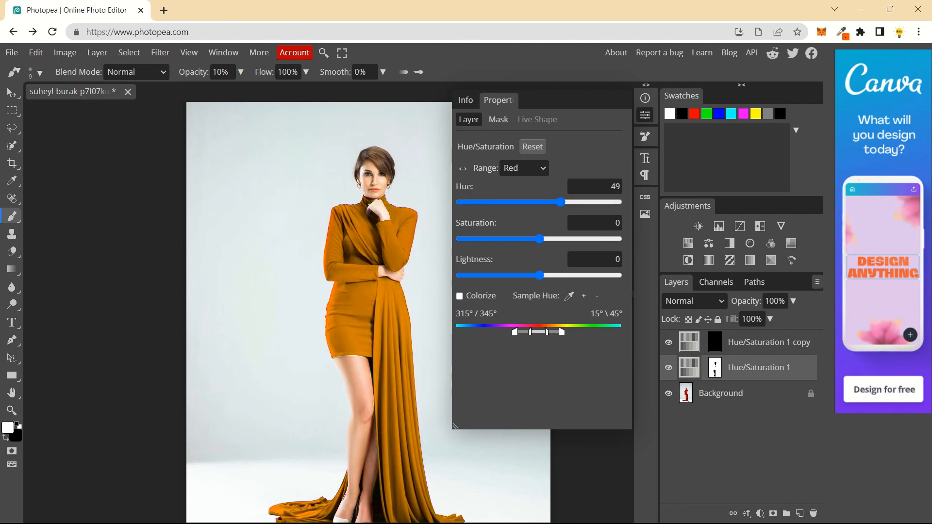
Match the Hue/Saturation 1 copy by setting its Red range hue to 48, and close the adjustment settings to review the whole image
key(alt+bracketright)
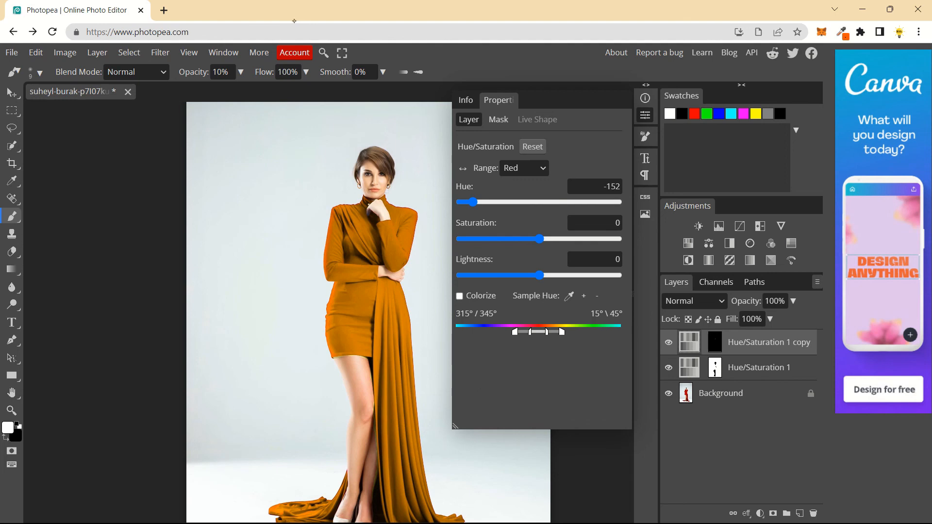
drag(473, 202, 561, 202)
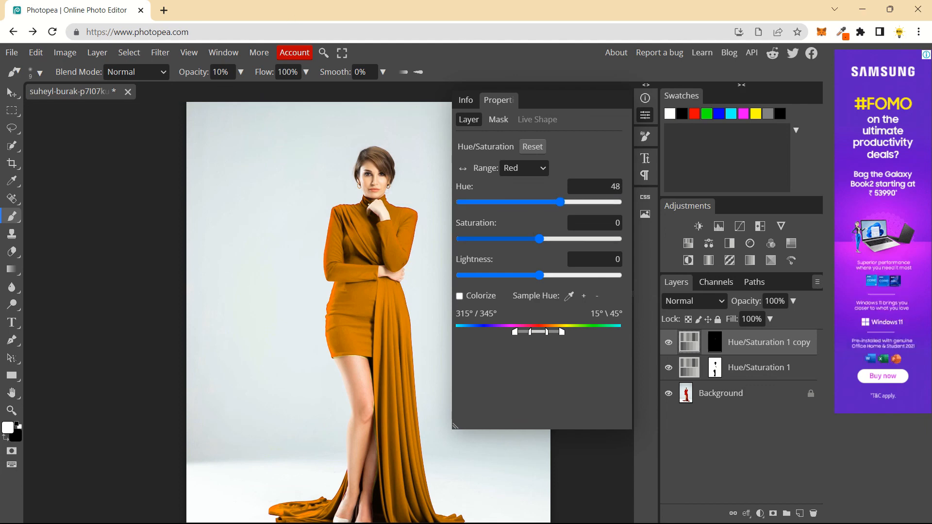
click(207, 249)
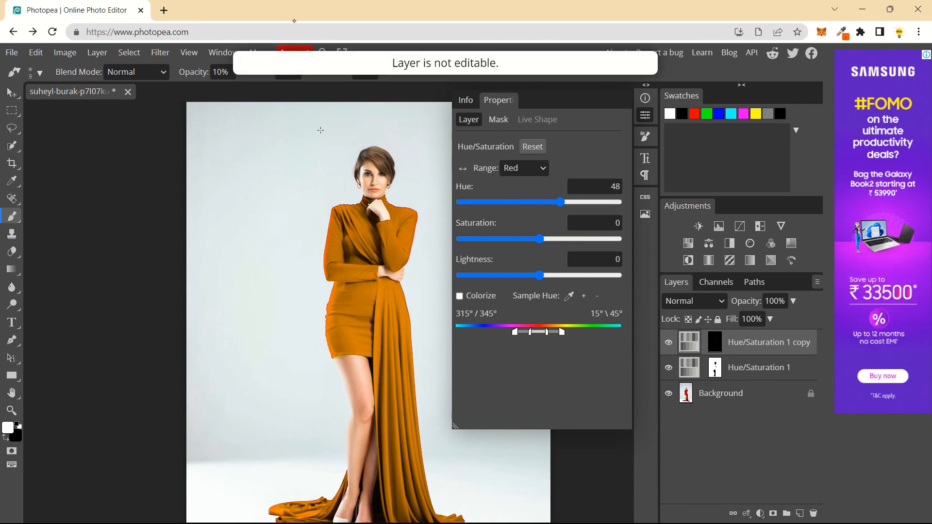
click(646, 85)
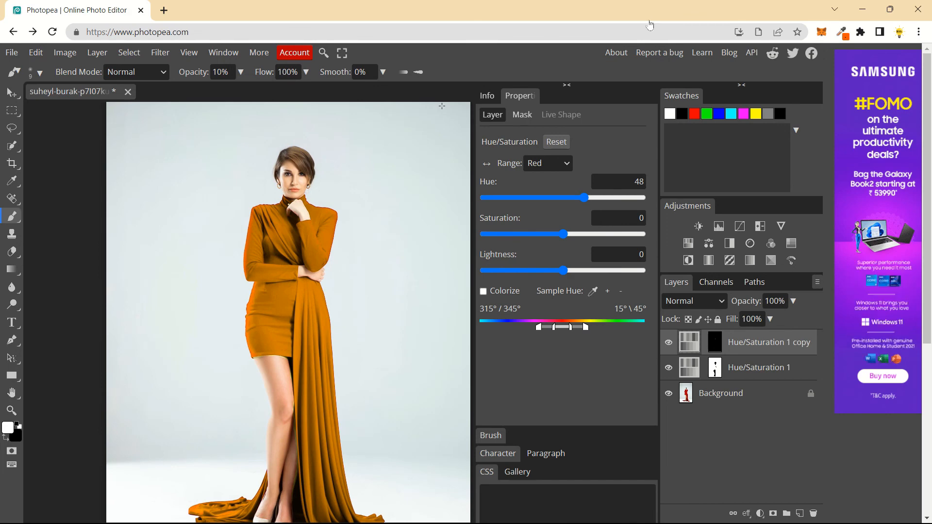
click(569, 85)
key(ctrl+0)
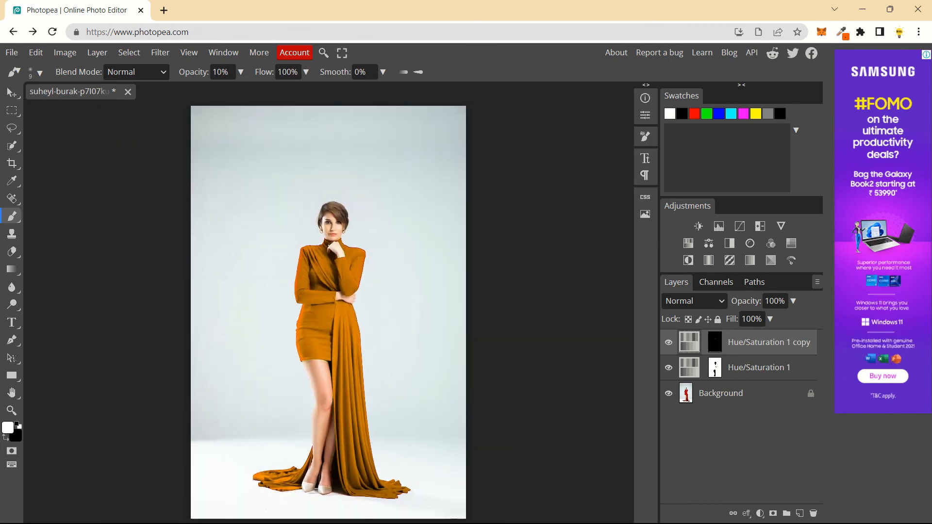